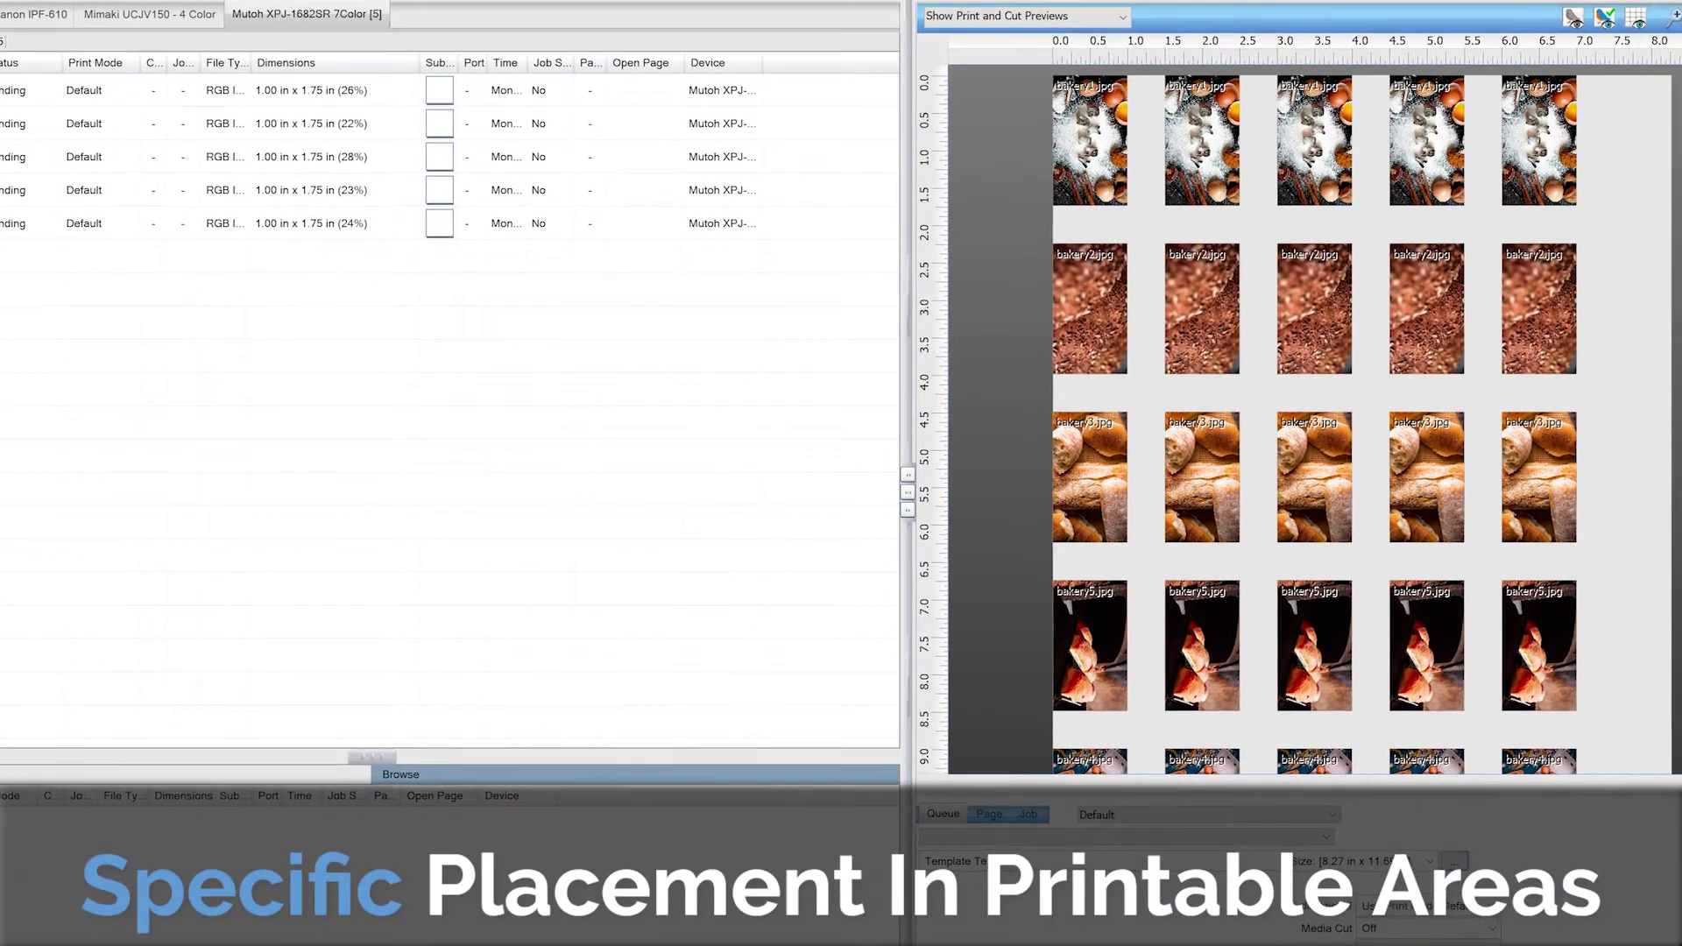
Fill the page with evenly spaced slots using 0.50 in horizontal and vertical spacing.
scroll(1314, 411, "down", 5)
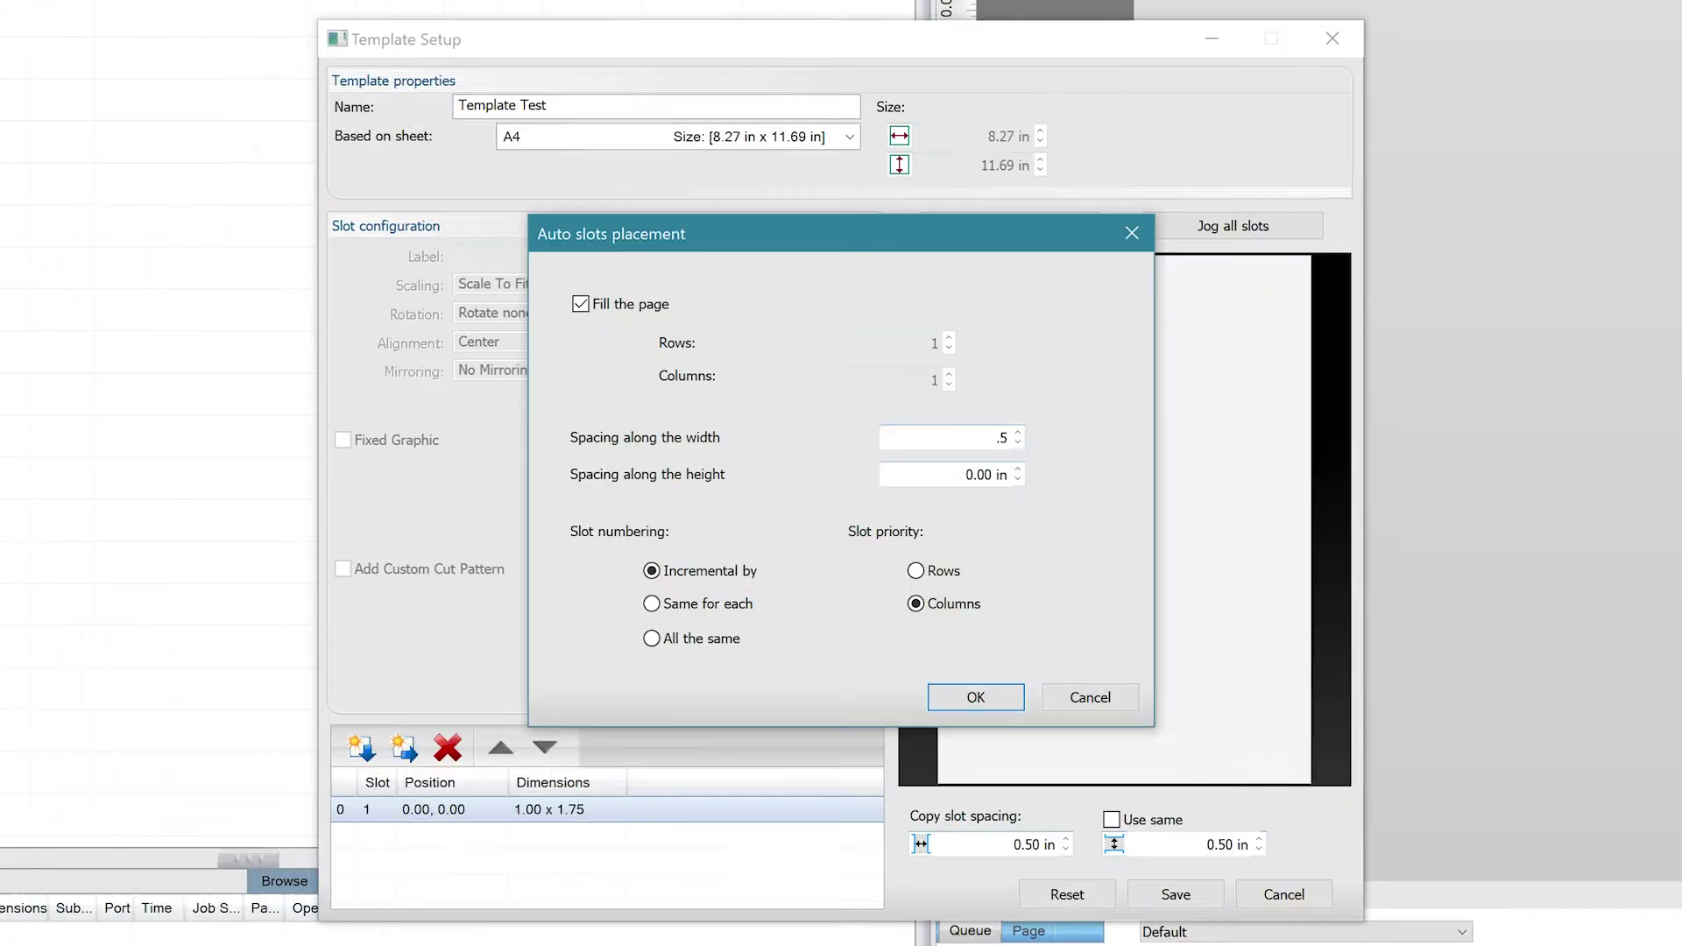
type(".50")
key("Tab")
type(".50")
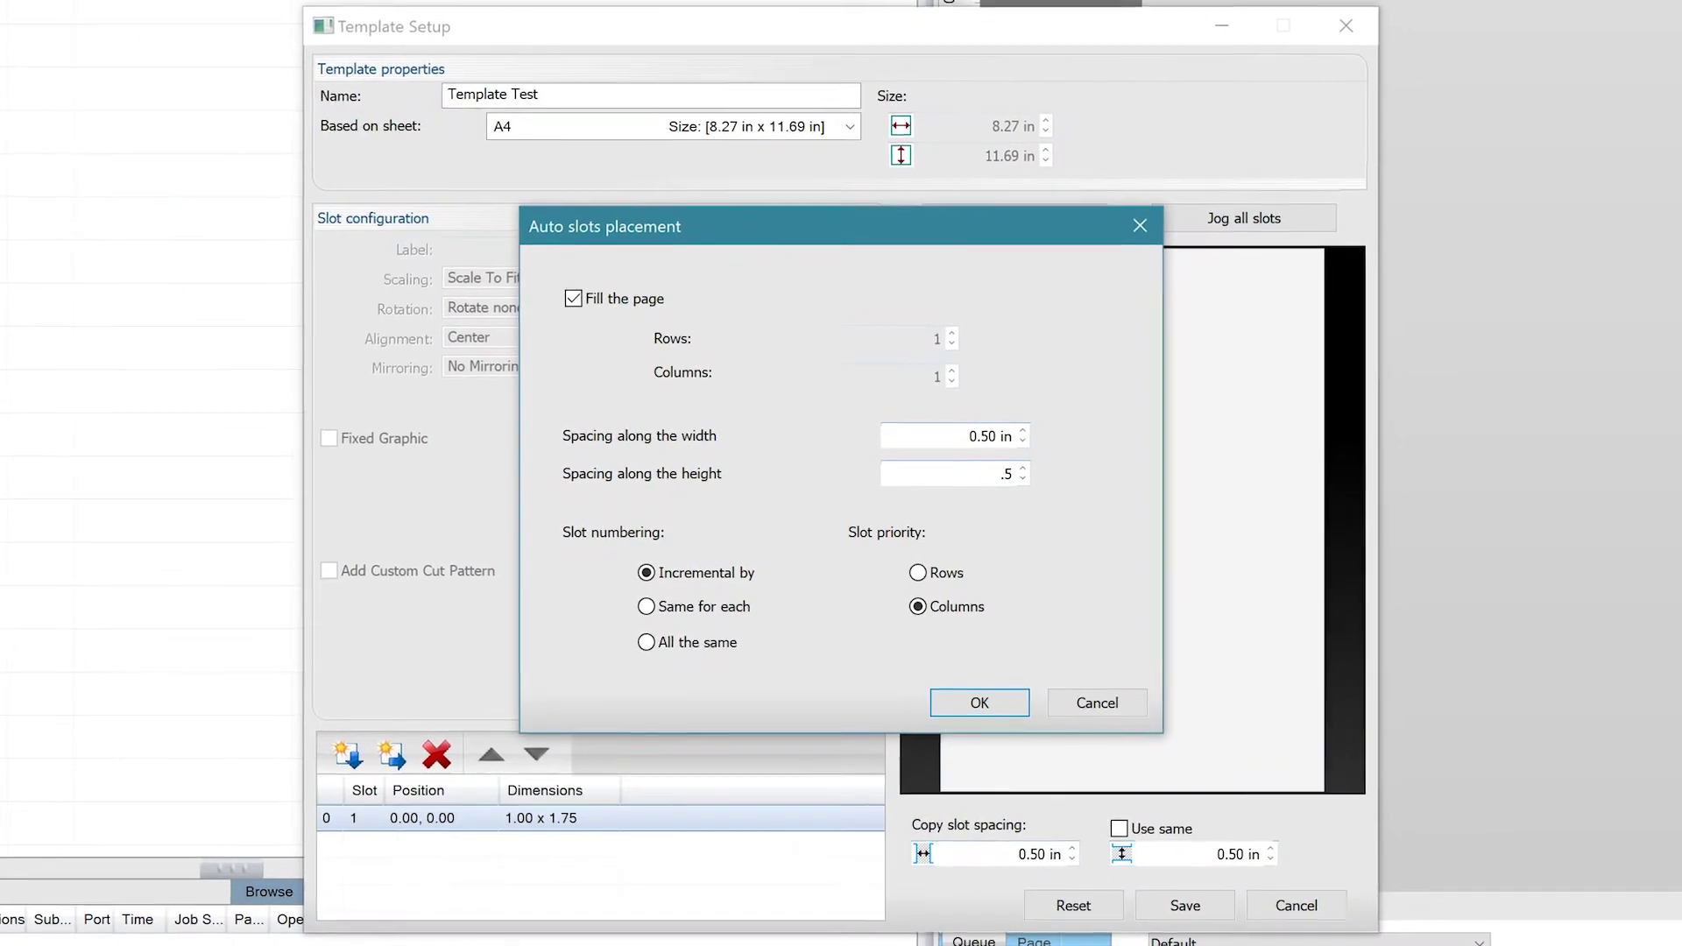
left_click(1023, 706)
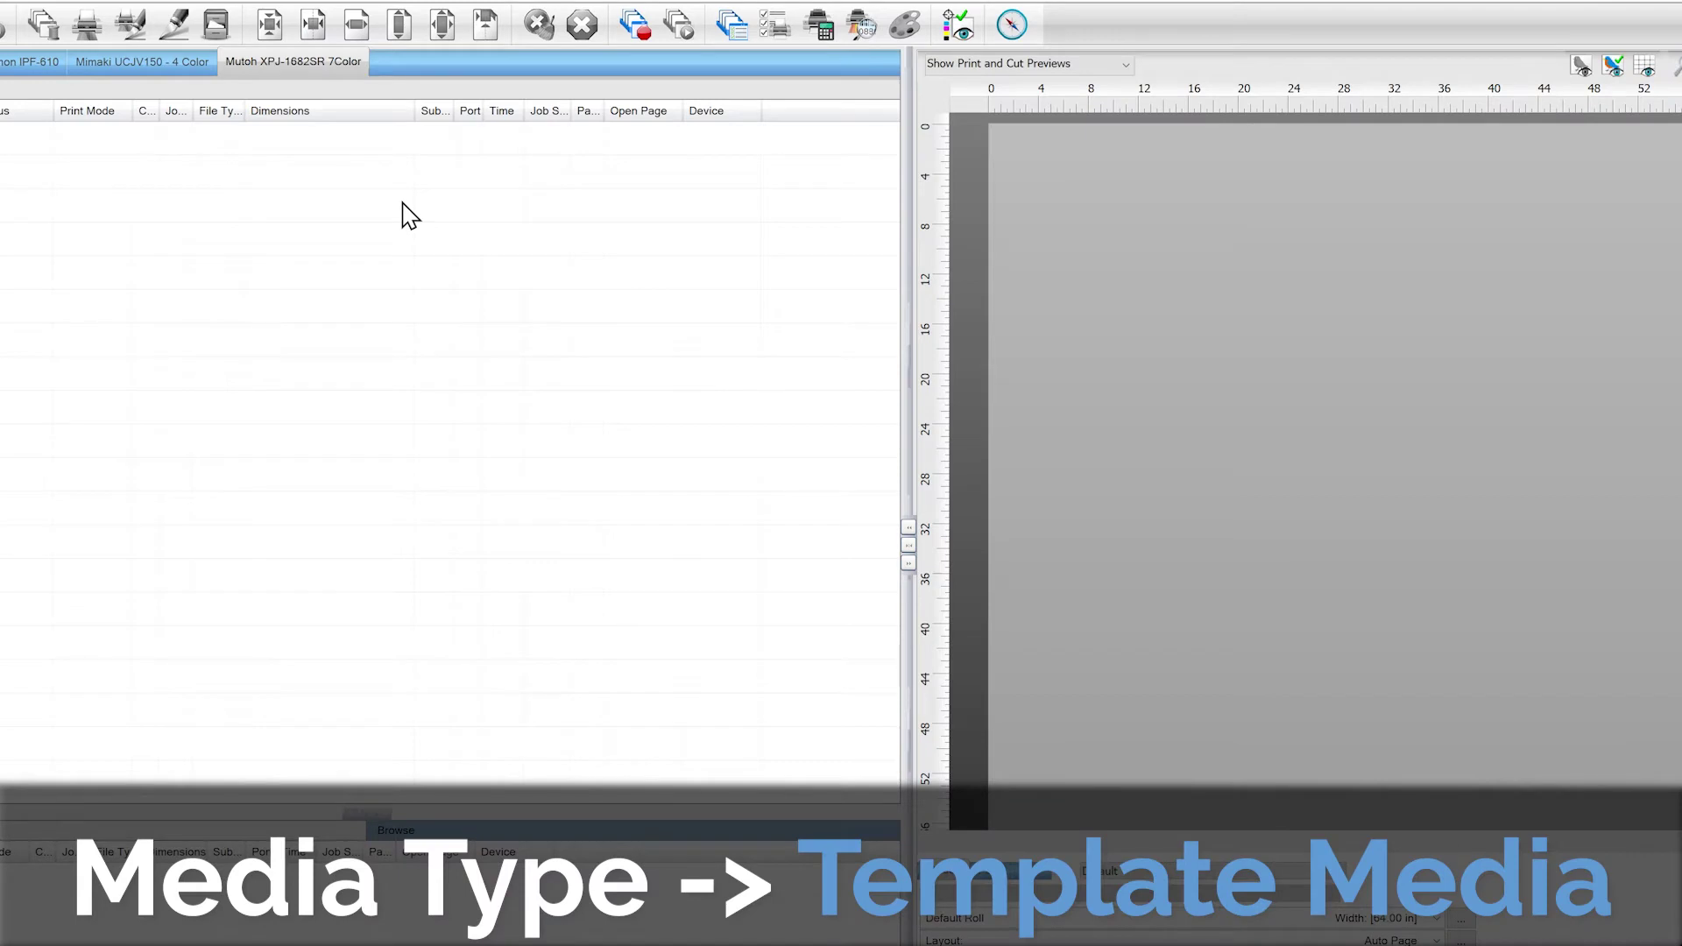
Switch the Mutoh queue's Media Setup type from roll media to Template media.
left_click(320, 61)
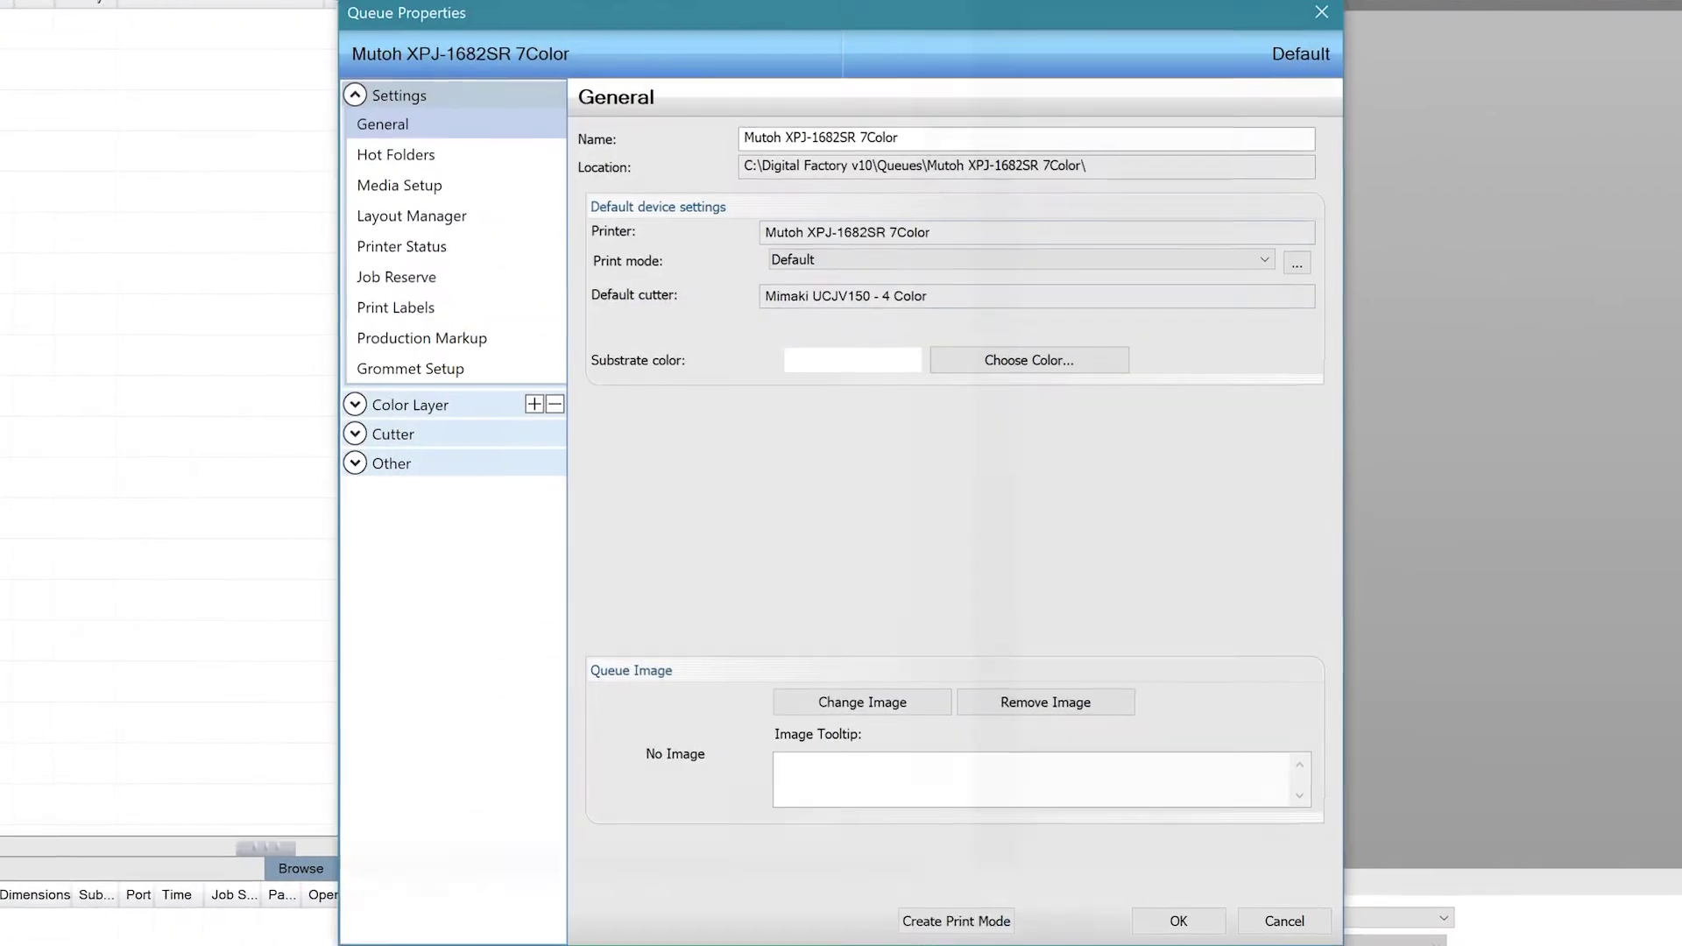
left_click(419, 194)
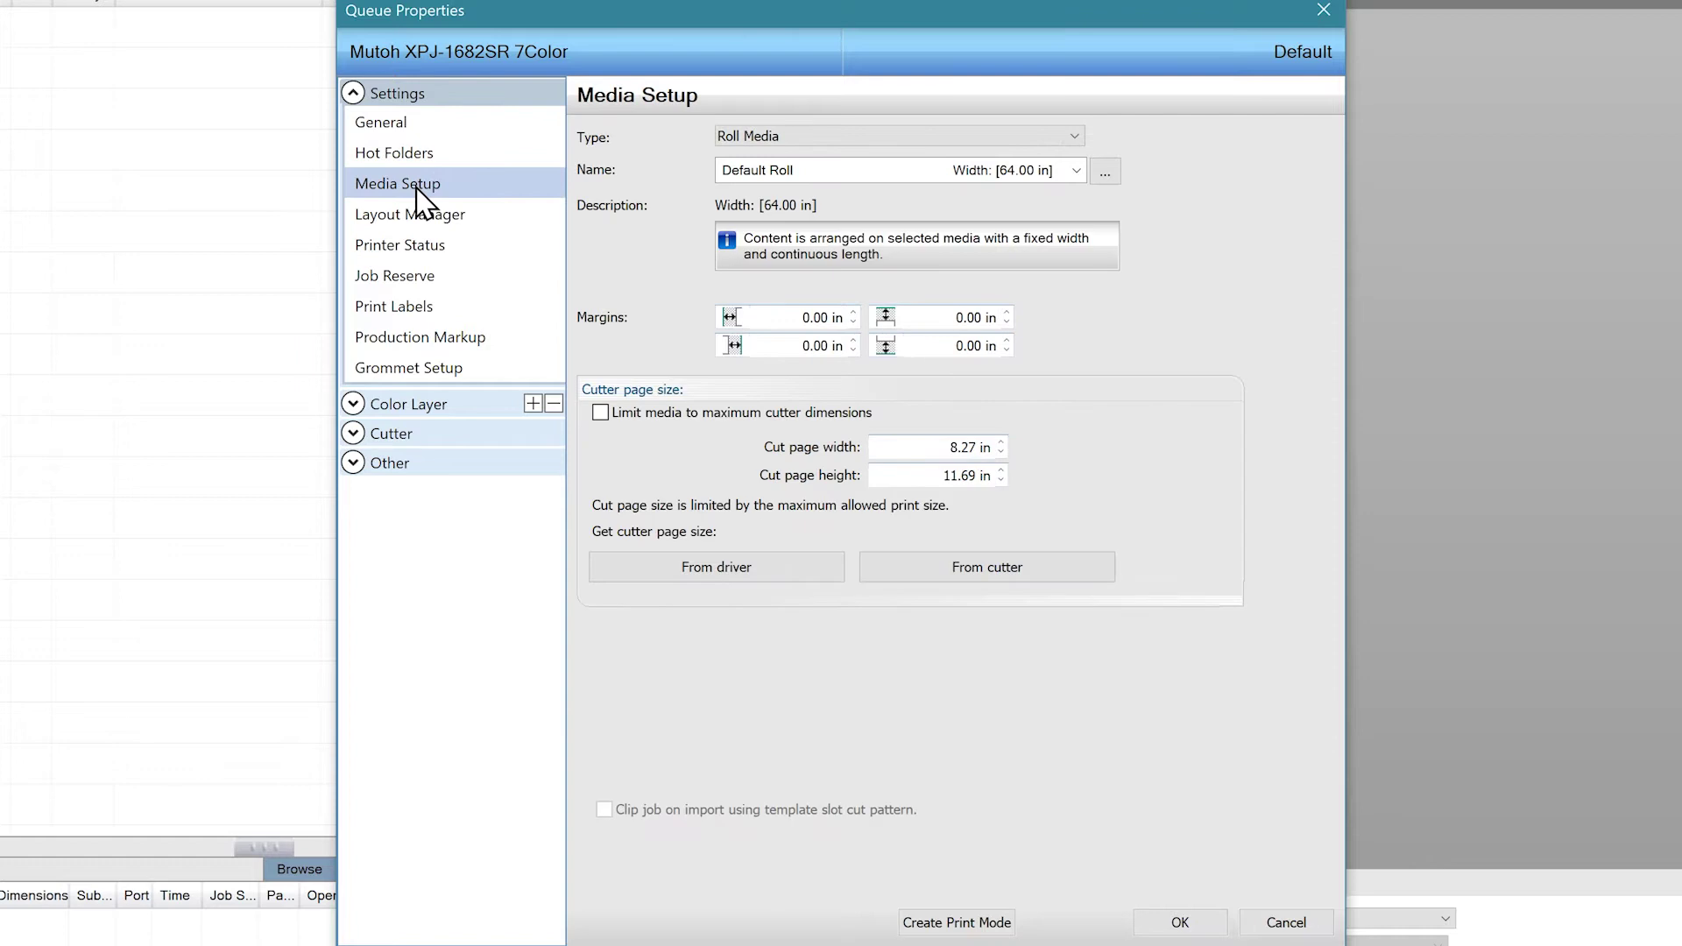
left_click(1074, 140)
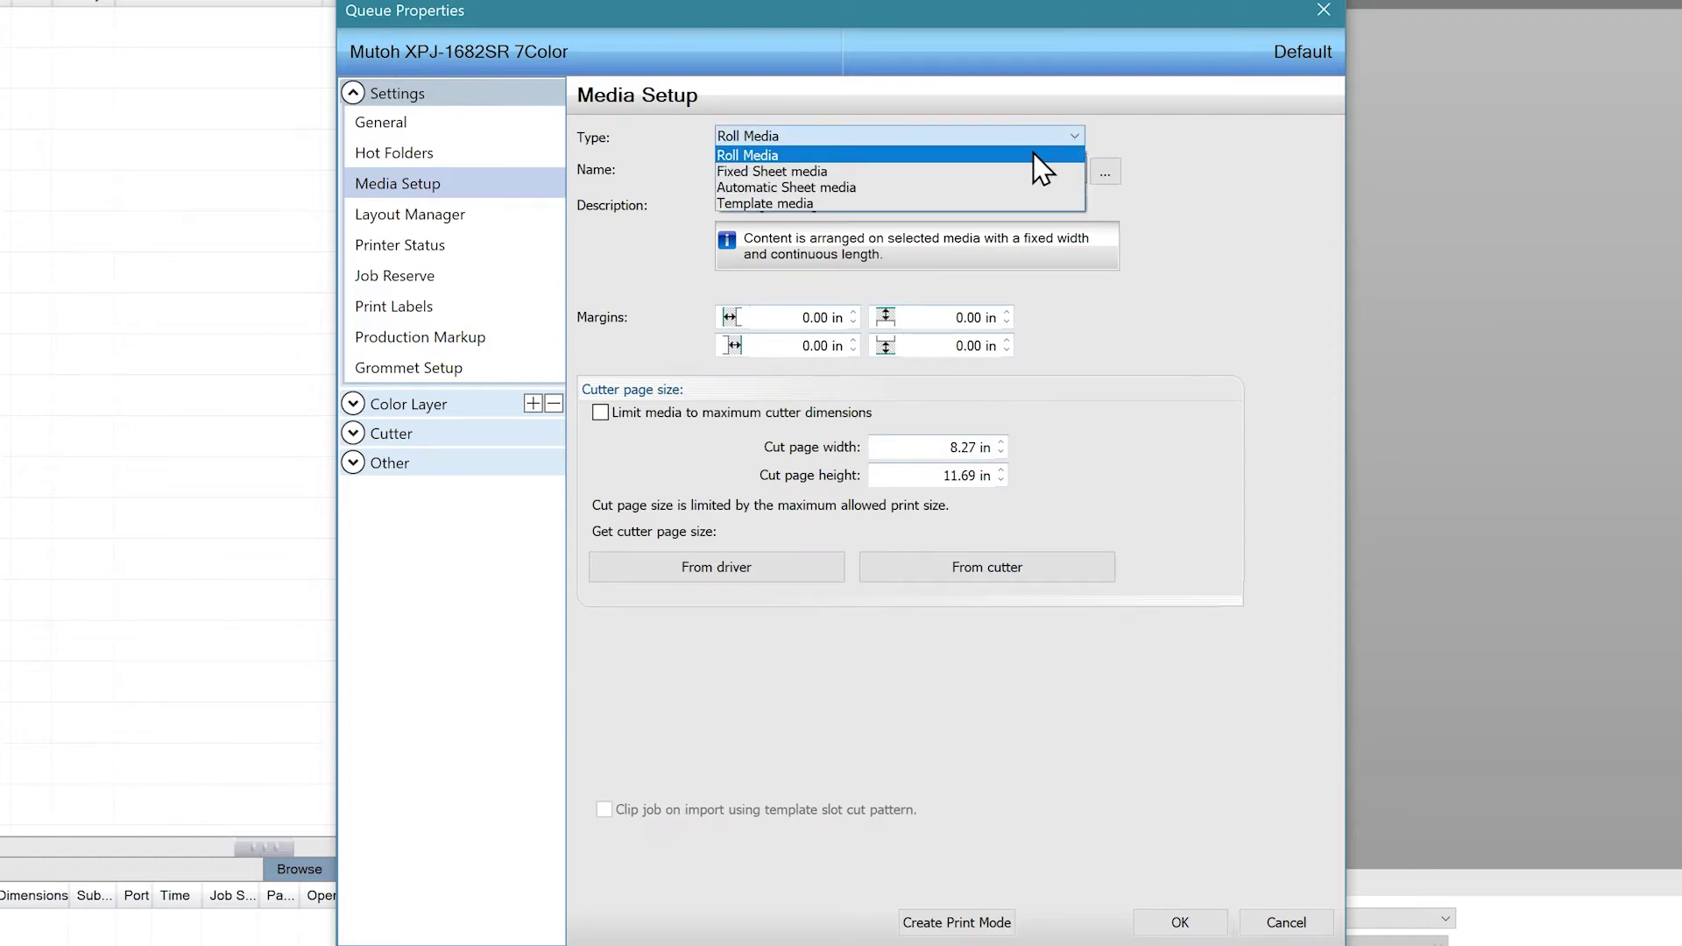
left_click(841, 210)
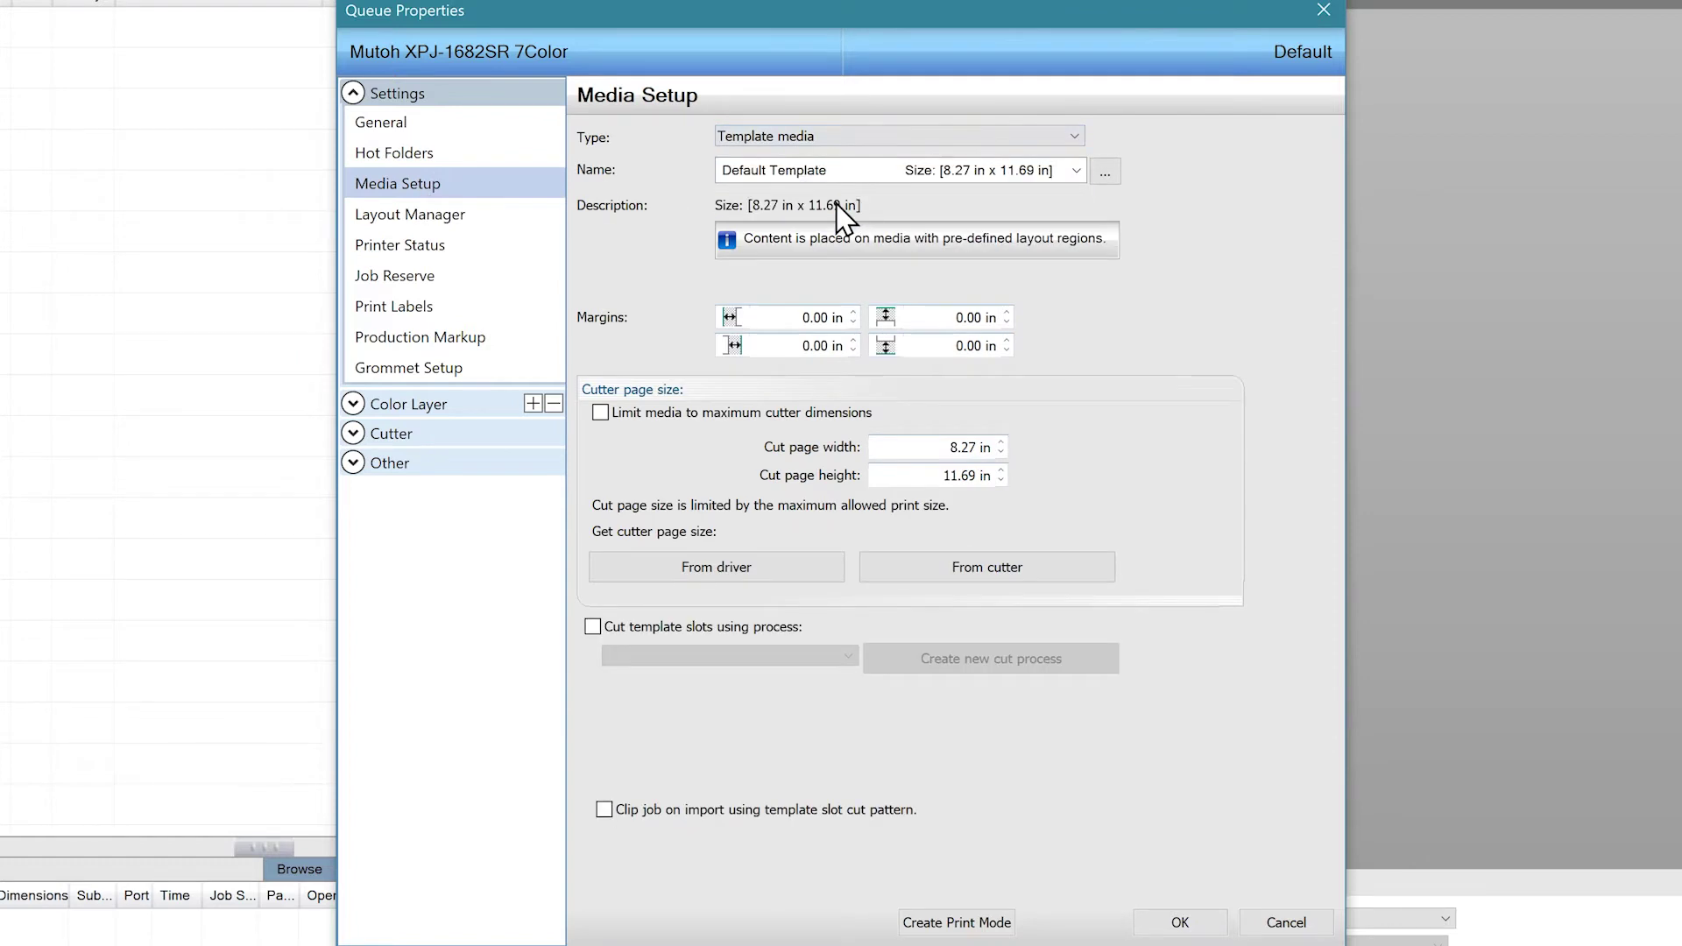
left_click(1182, 921)
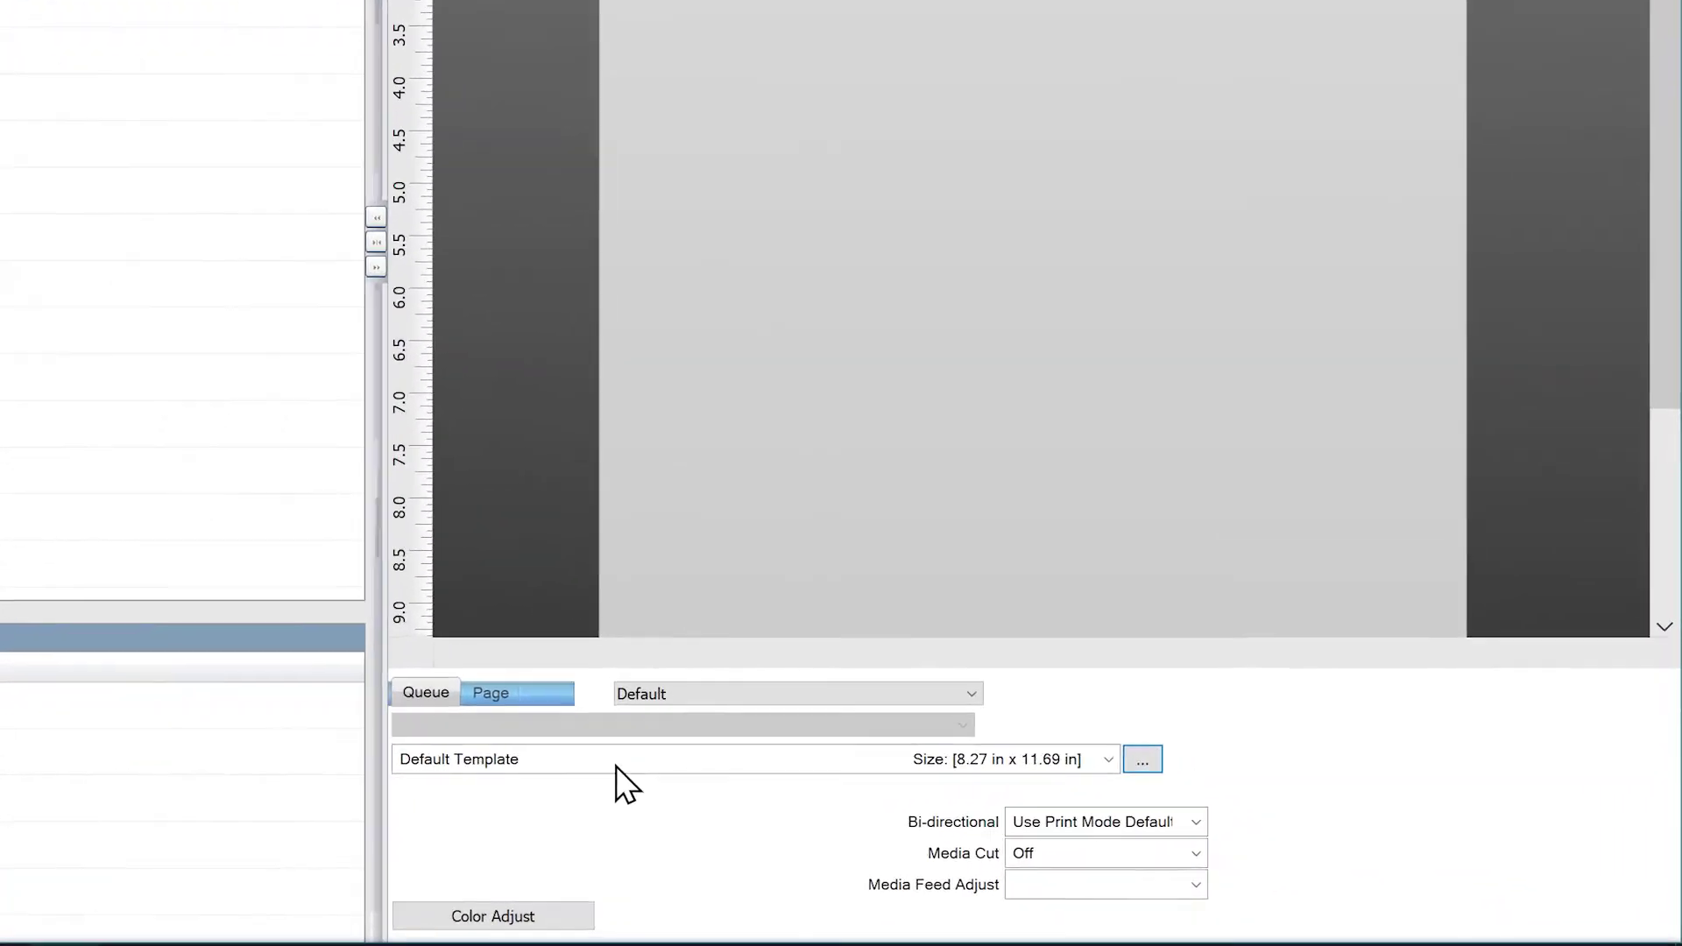
Add new template media based on an A4 (8.27 x 11.69 in) sheet and start its first slot.
left_click(534, 757)
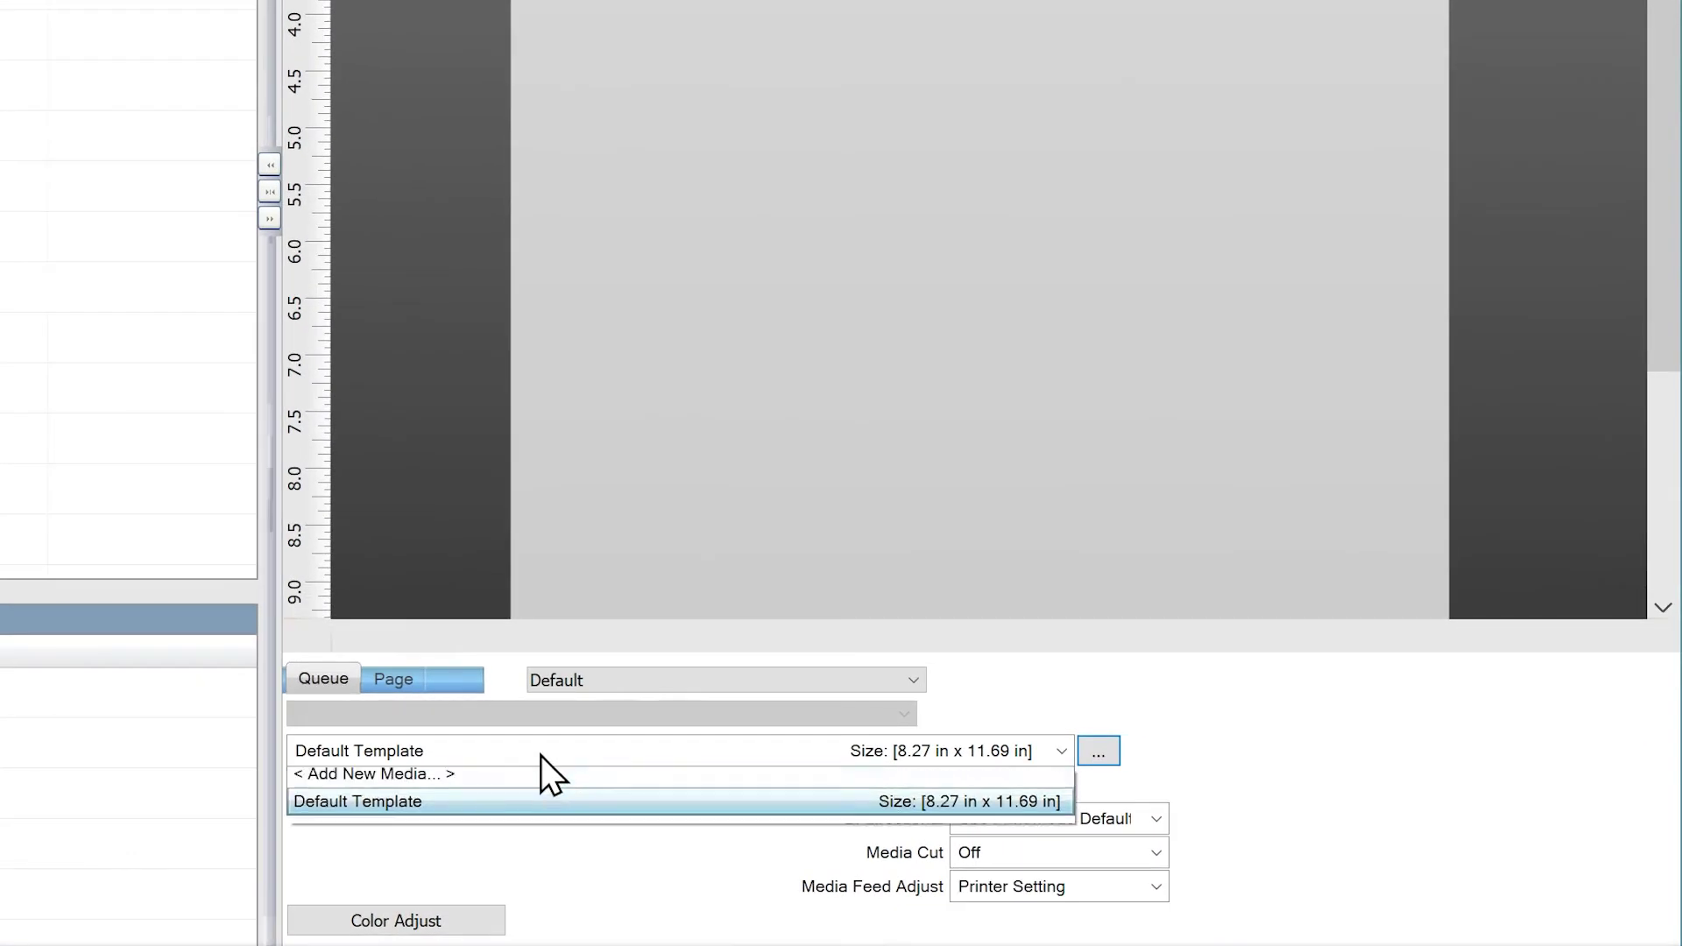
left_click(487, 789)
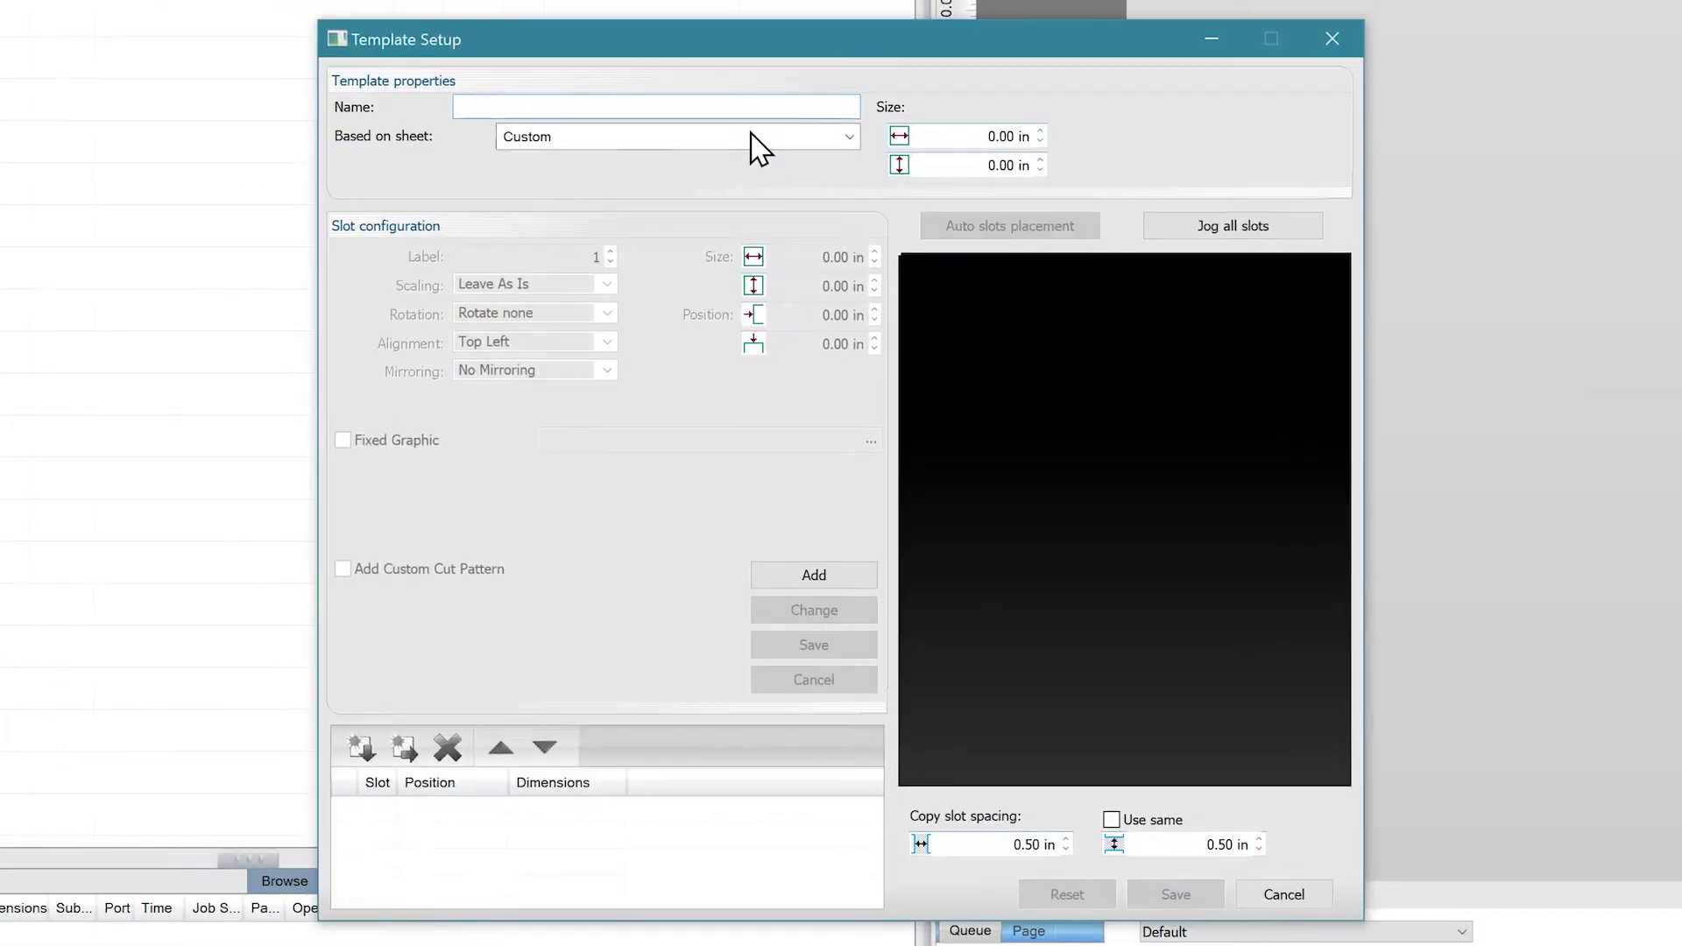
left_click(751, 137)
left_click(751, 137)
left_click(750, 136)
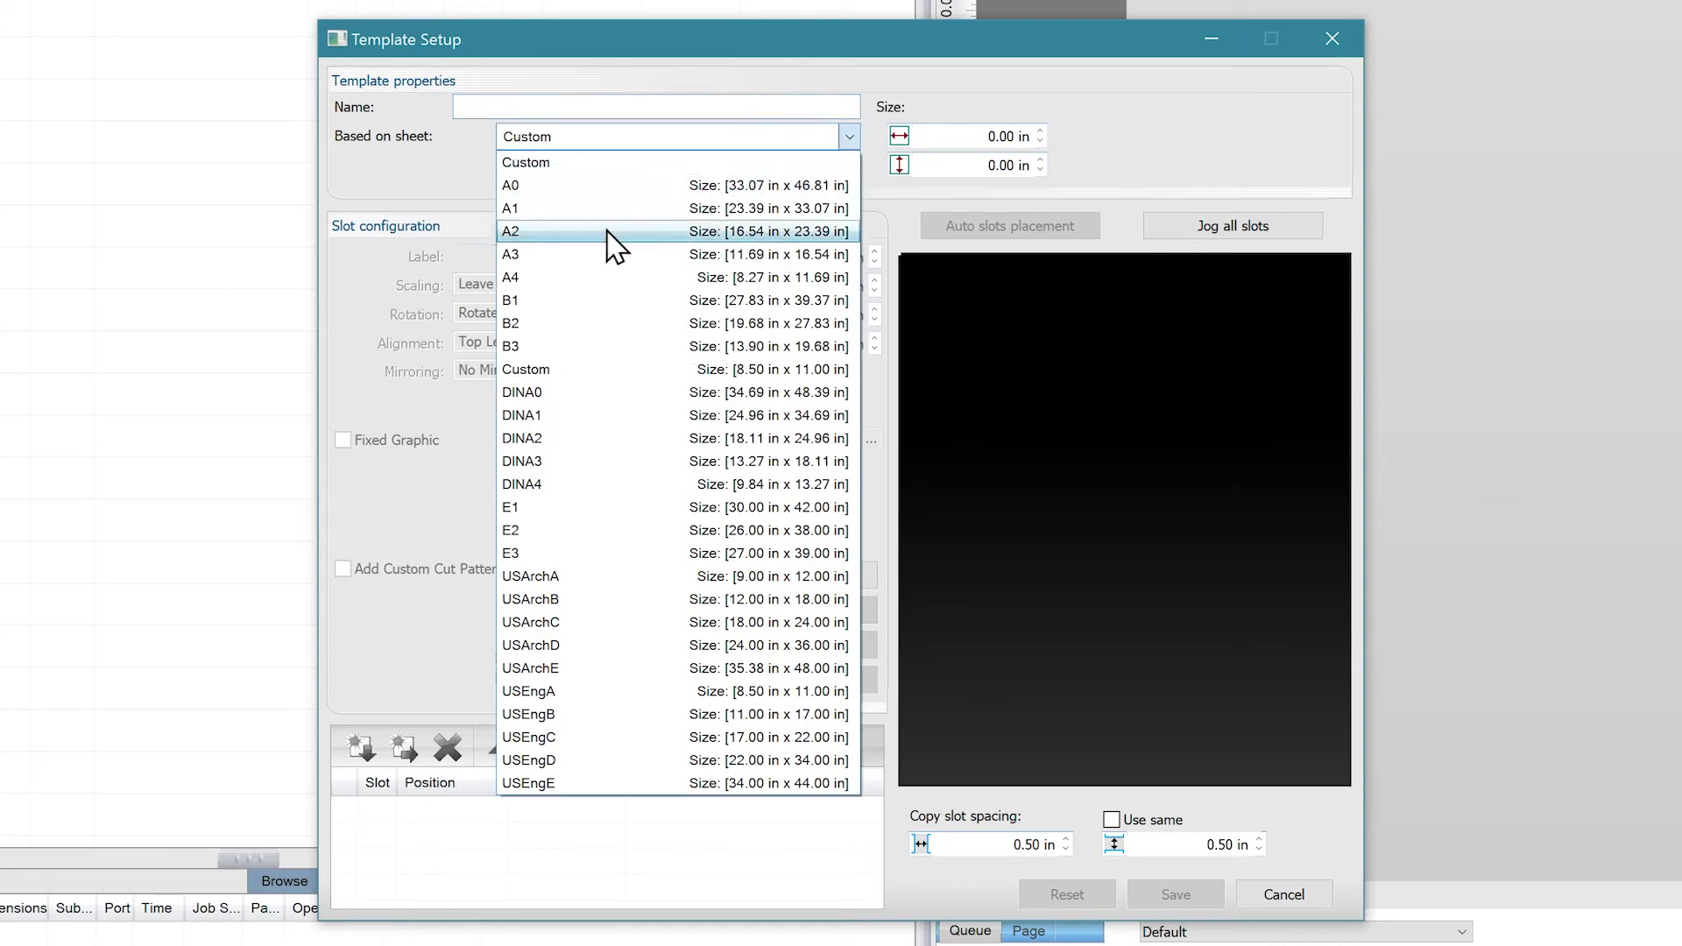
left_click(574, 280)
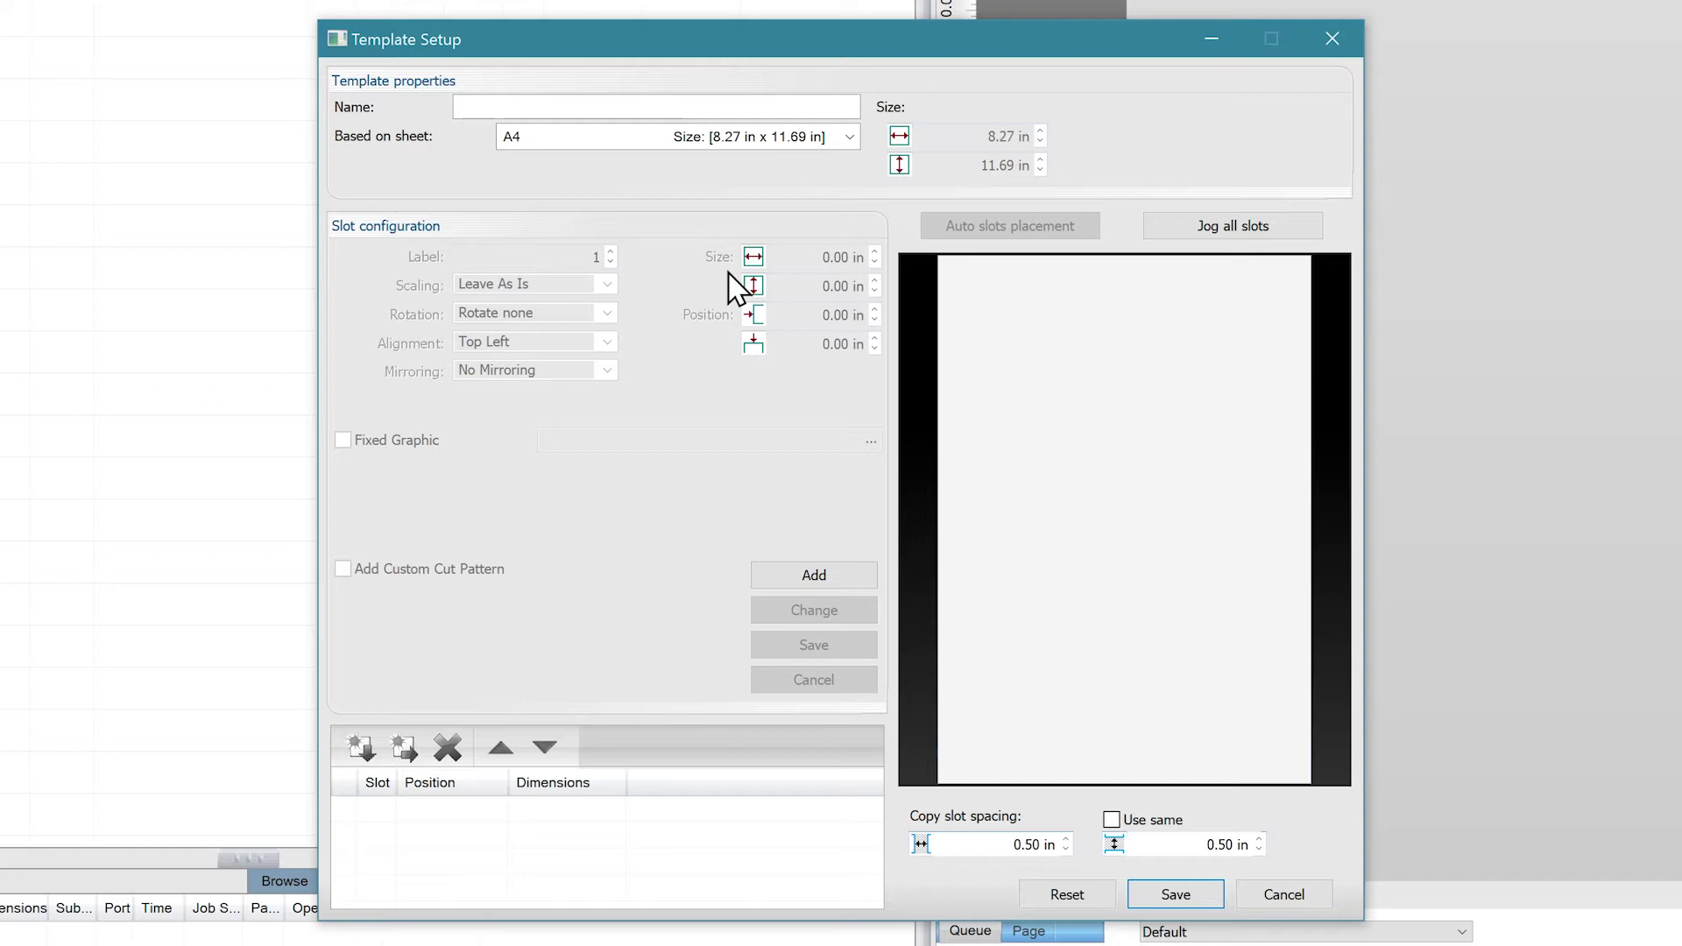
left_click(816, 576)
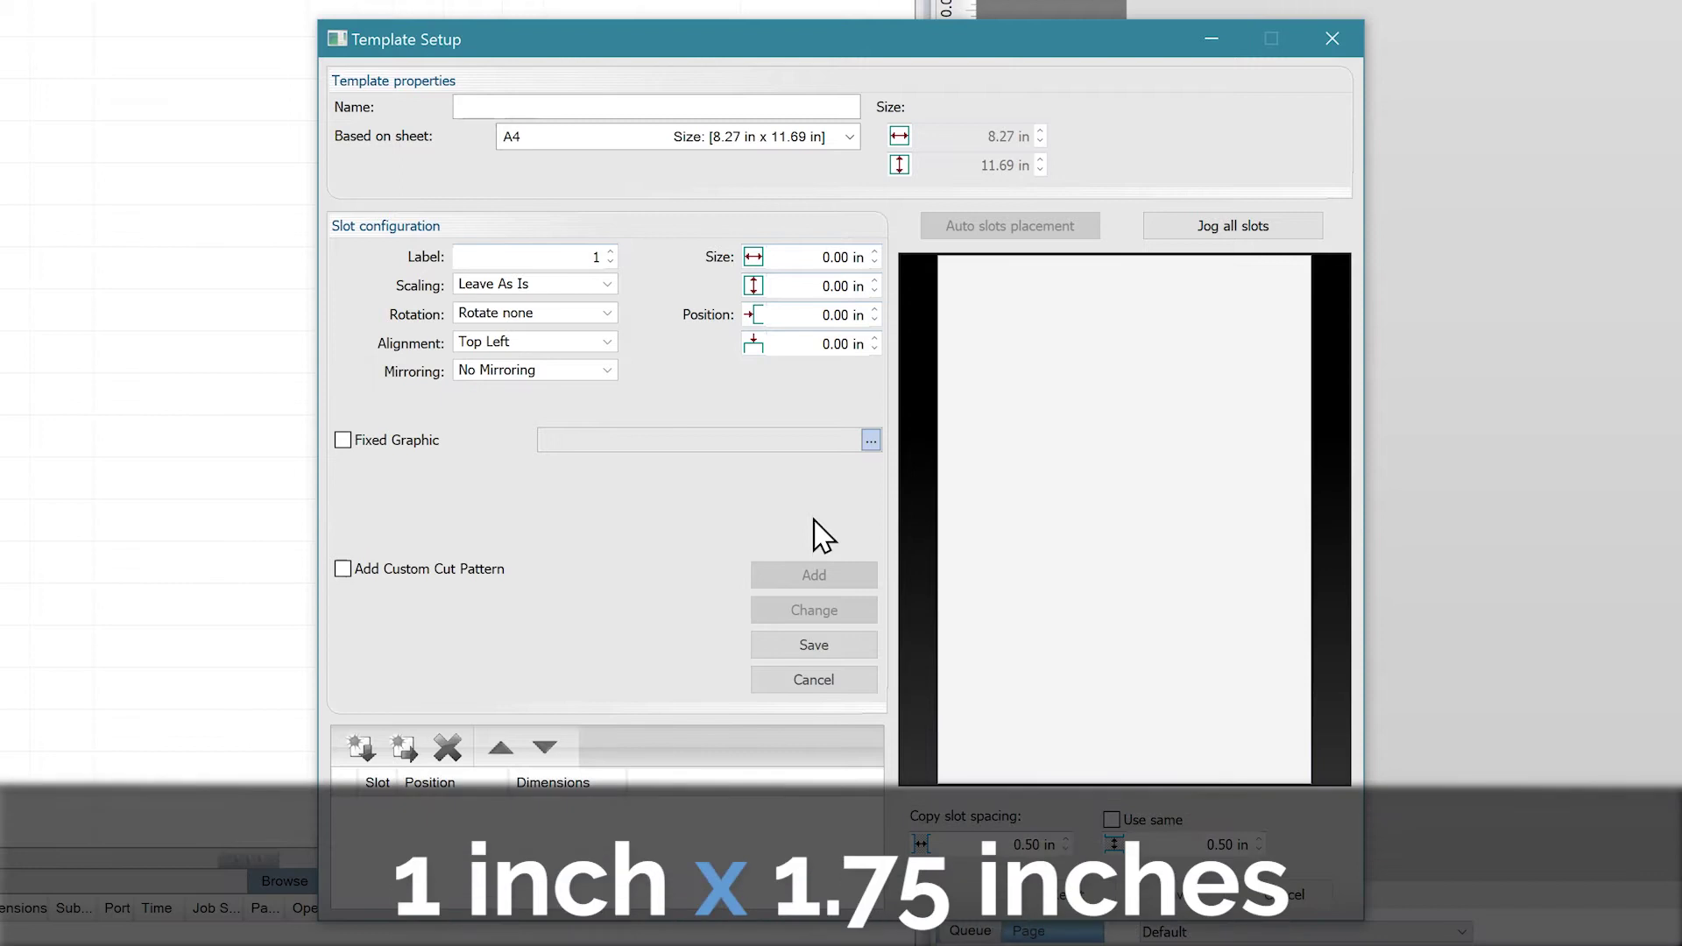
Save a 1 x 1.75 in slot with Only If Large scaling and Center alignment; name the template 'Template Test'.
double_click(845, 256)
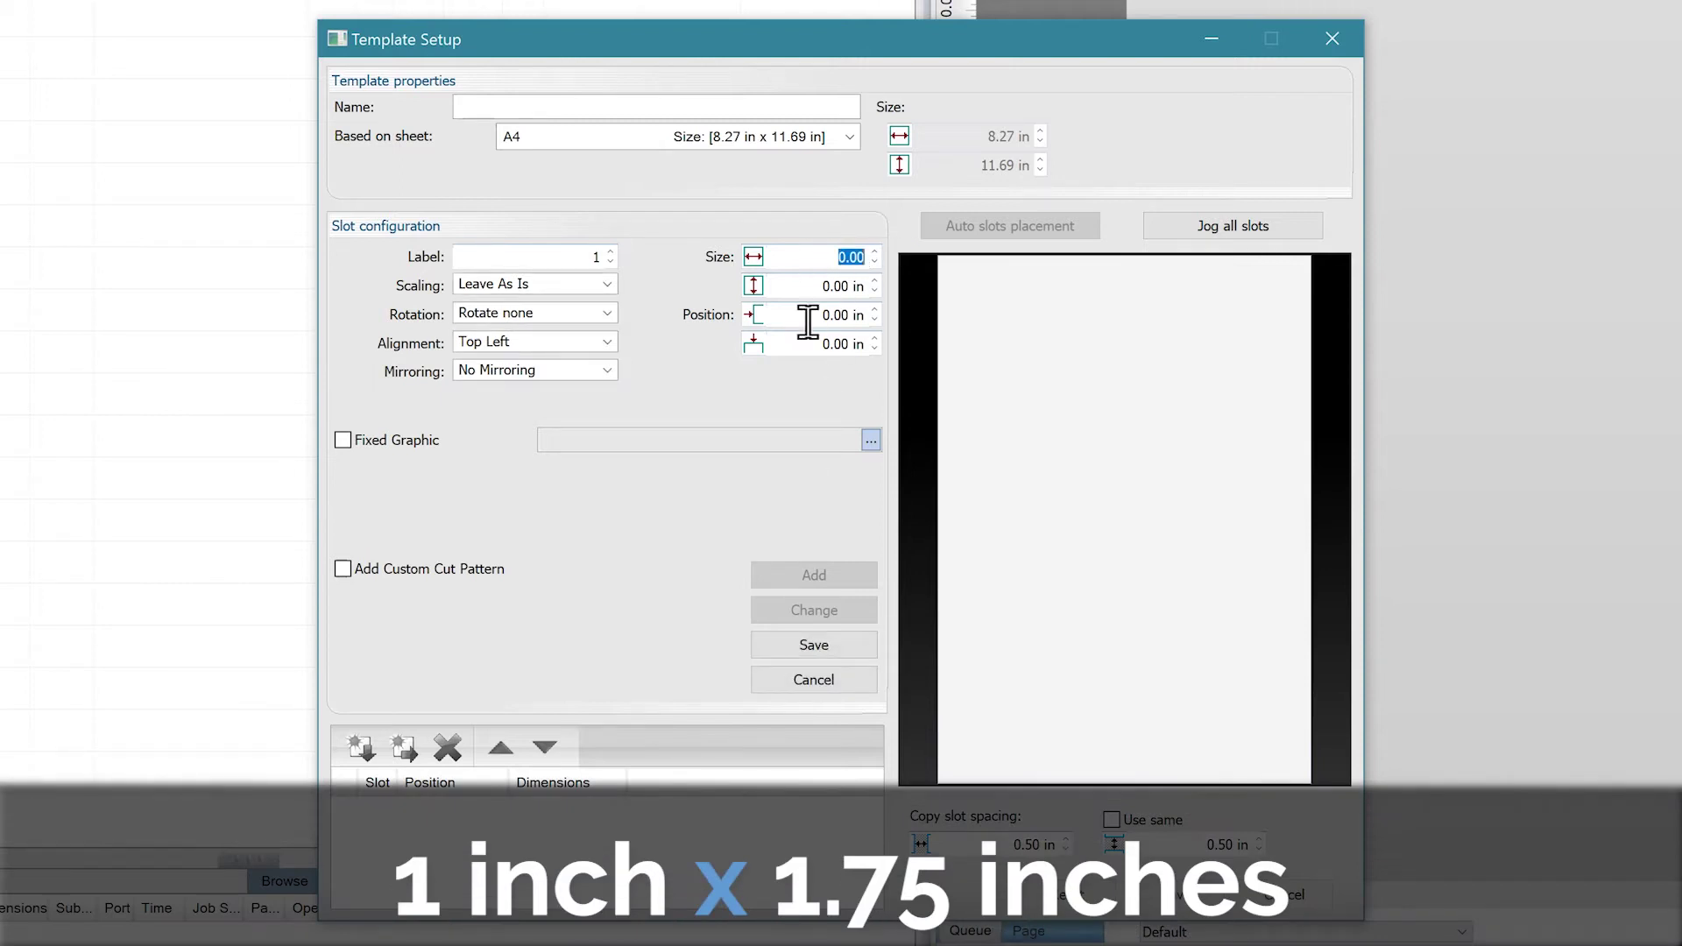
type("1")
double_click(848, 285)
type("1.")
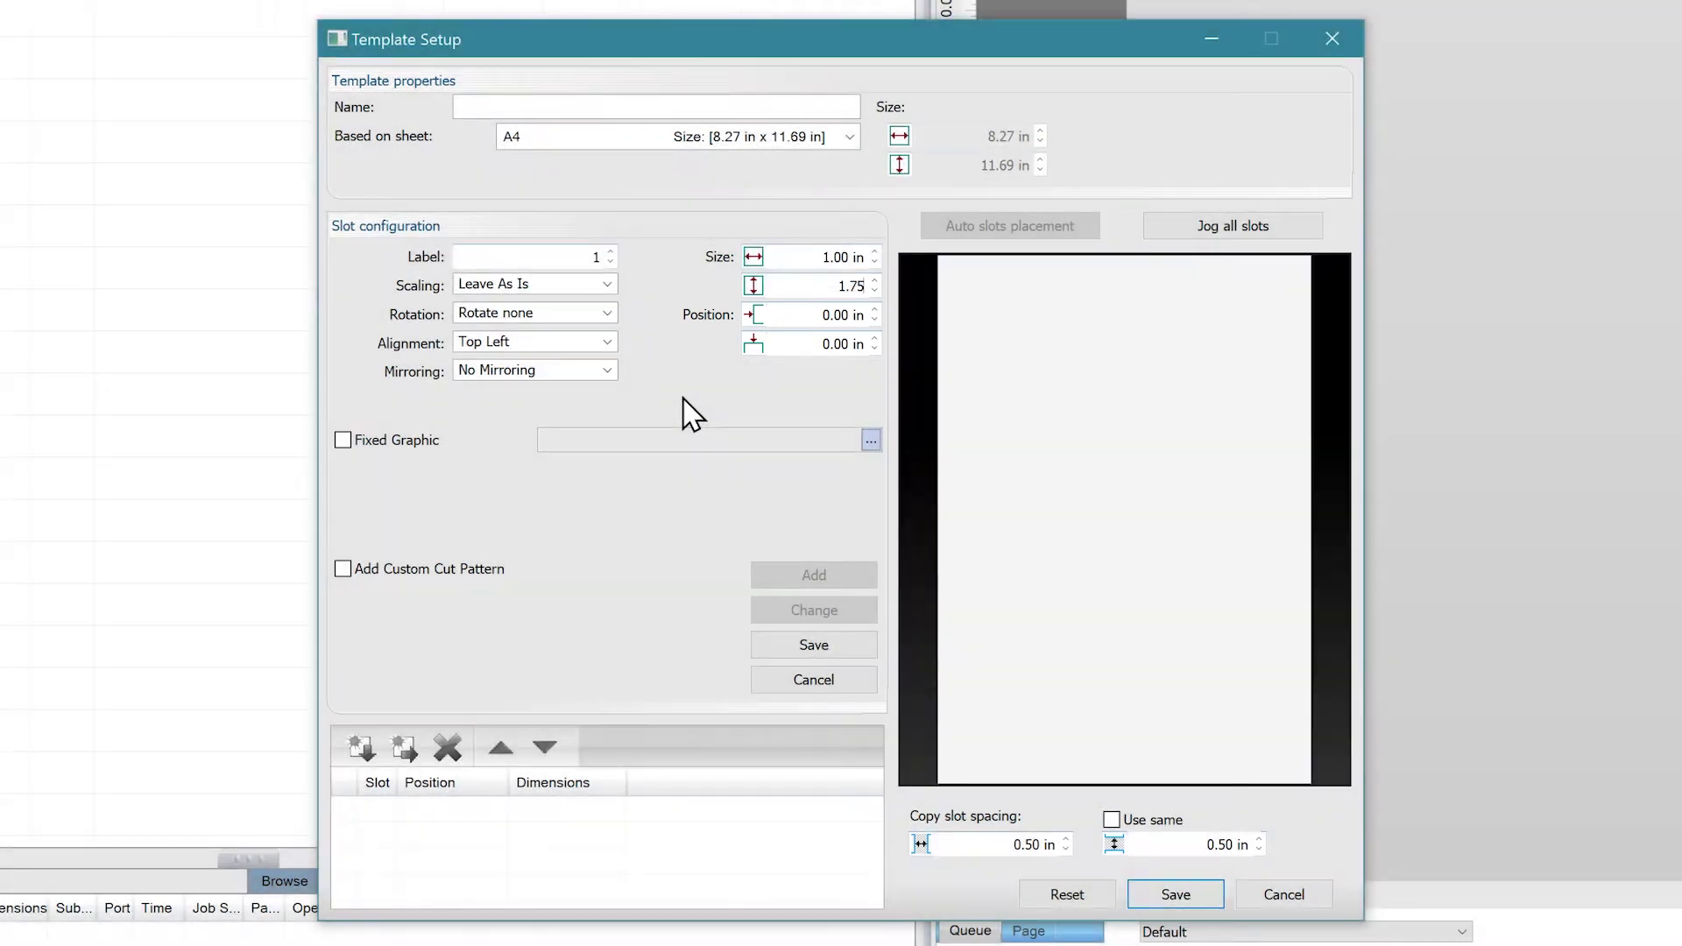
left_click(606, 285)
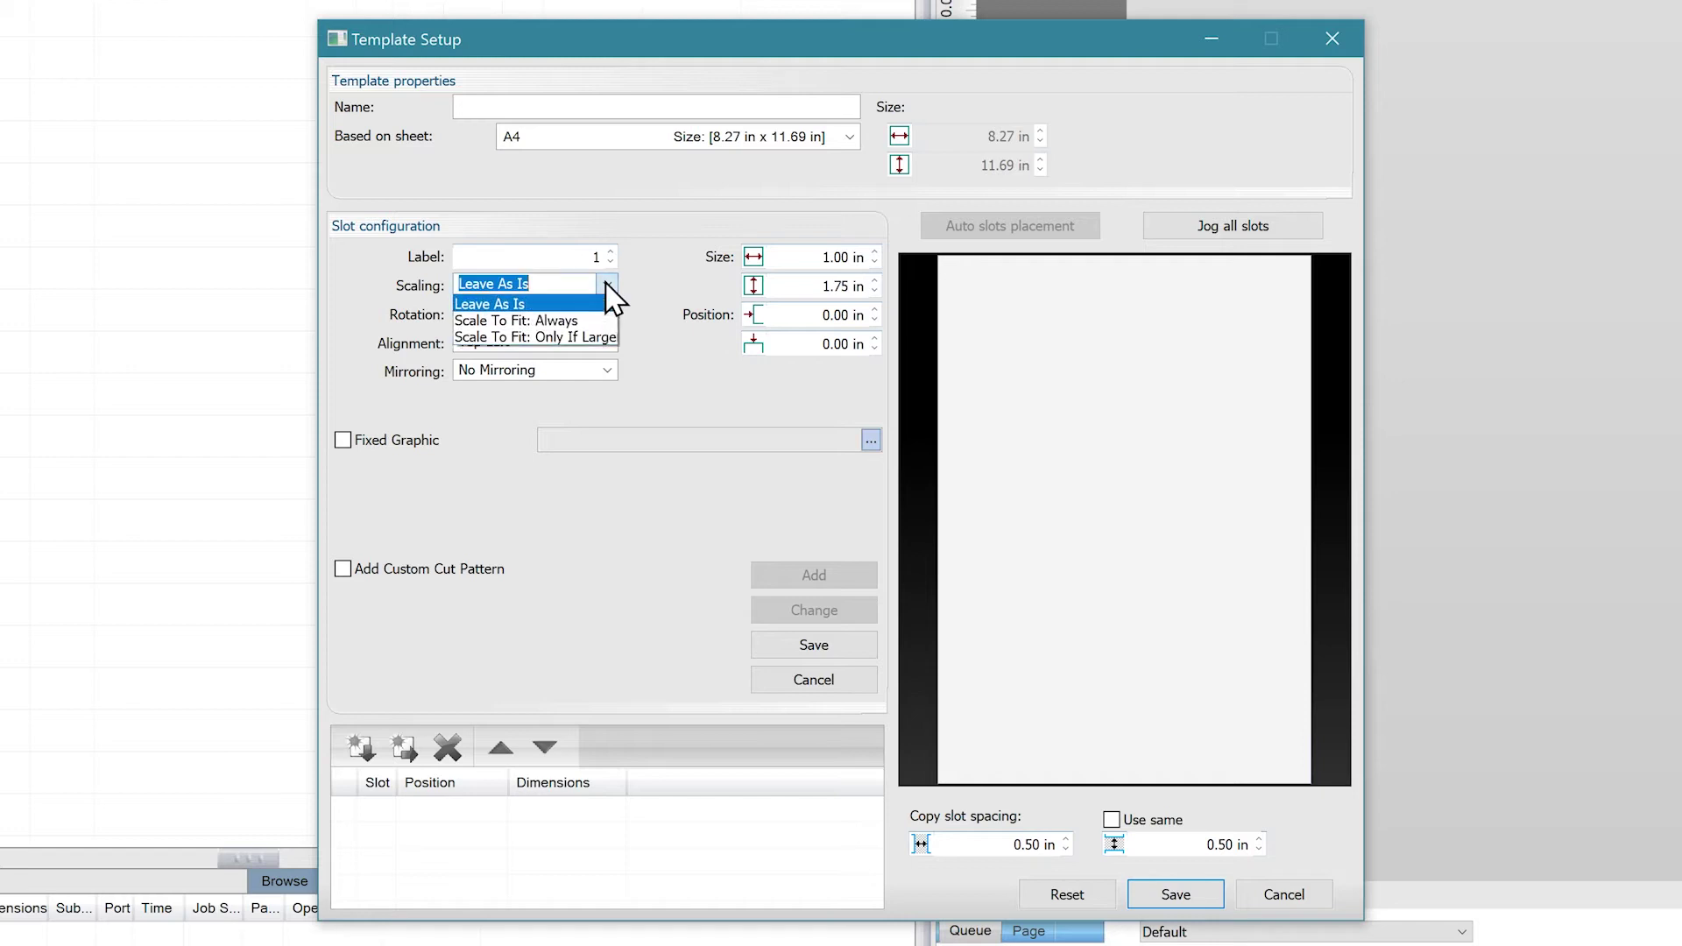
left_click(517, 336)
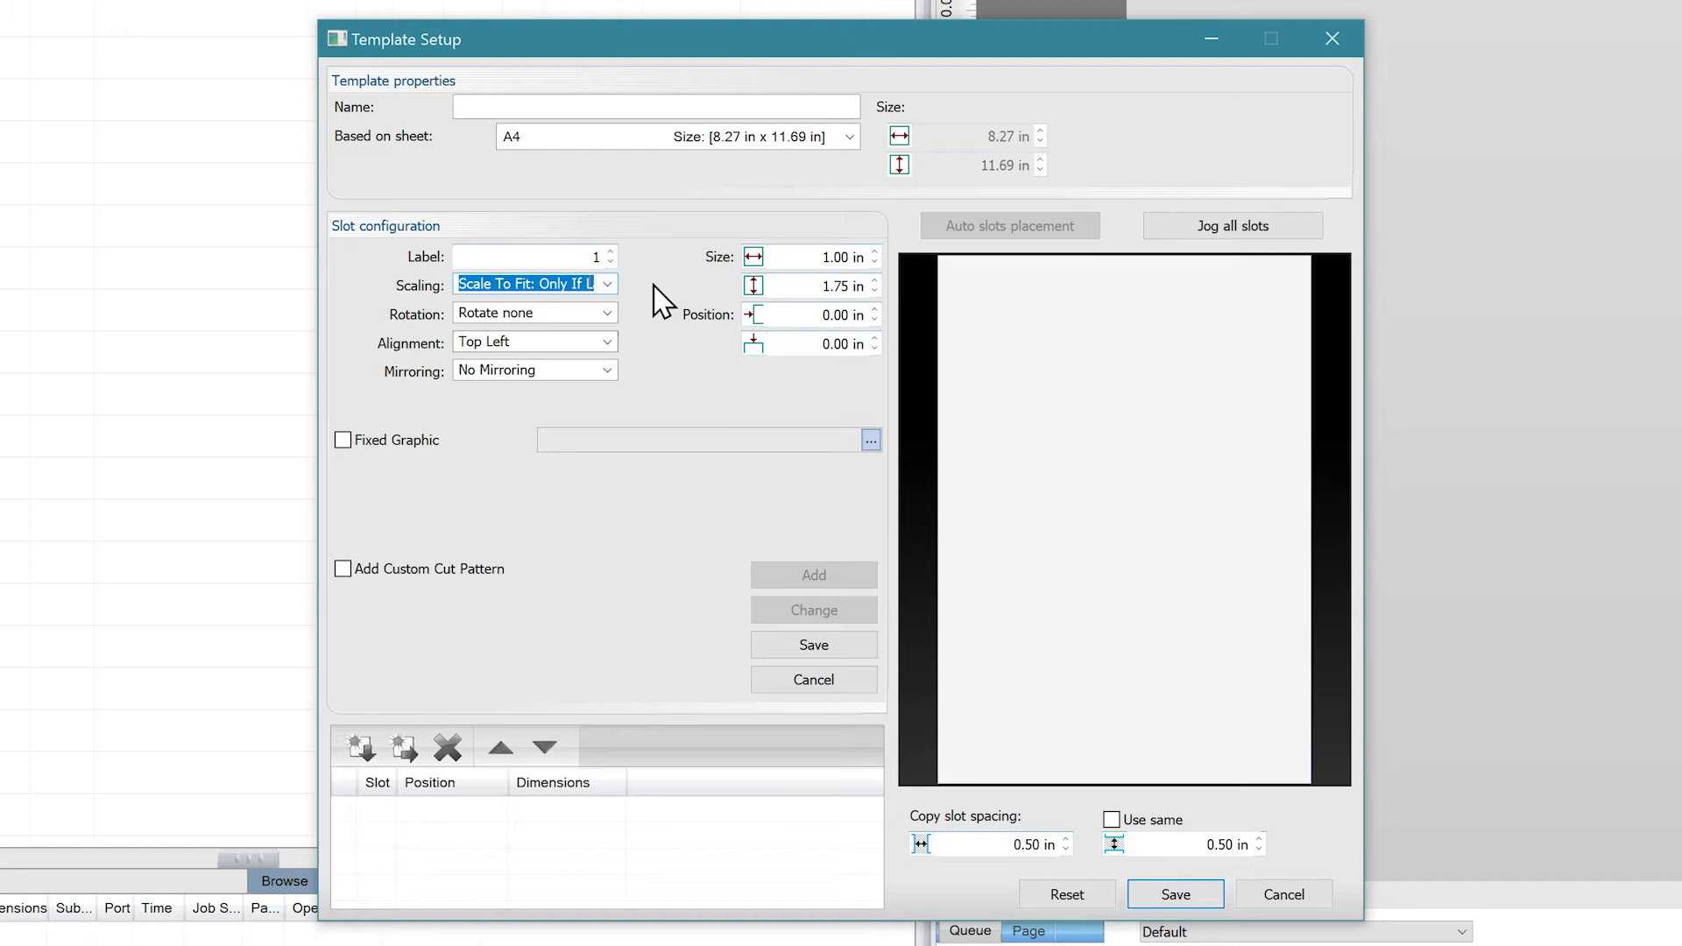
left_click(607, 342)
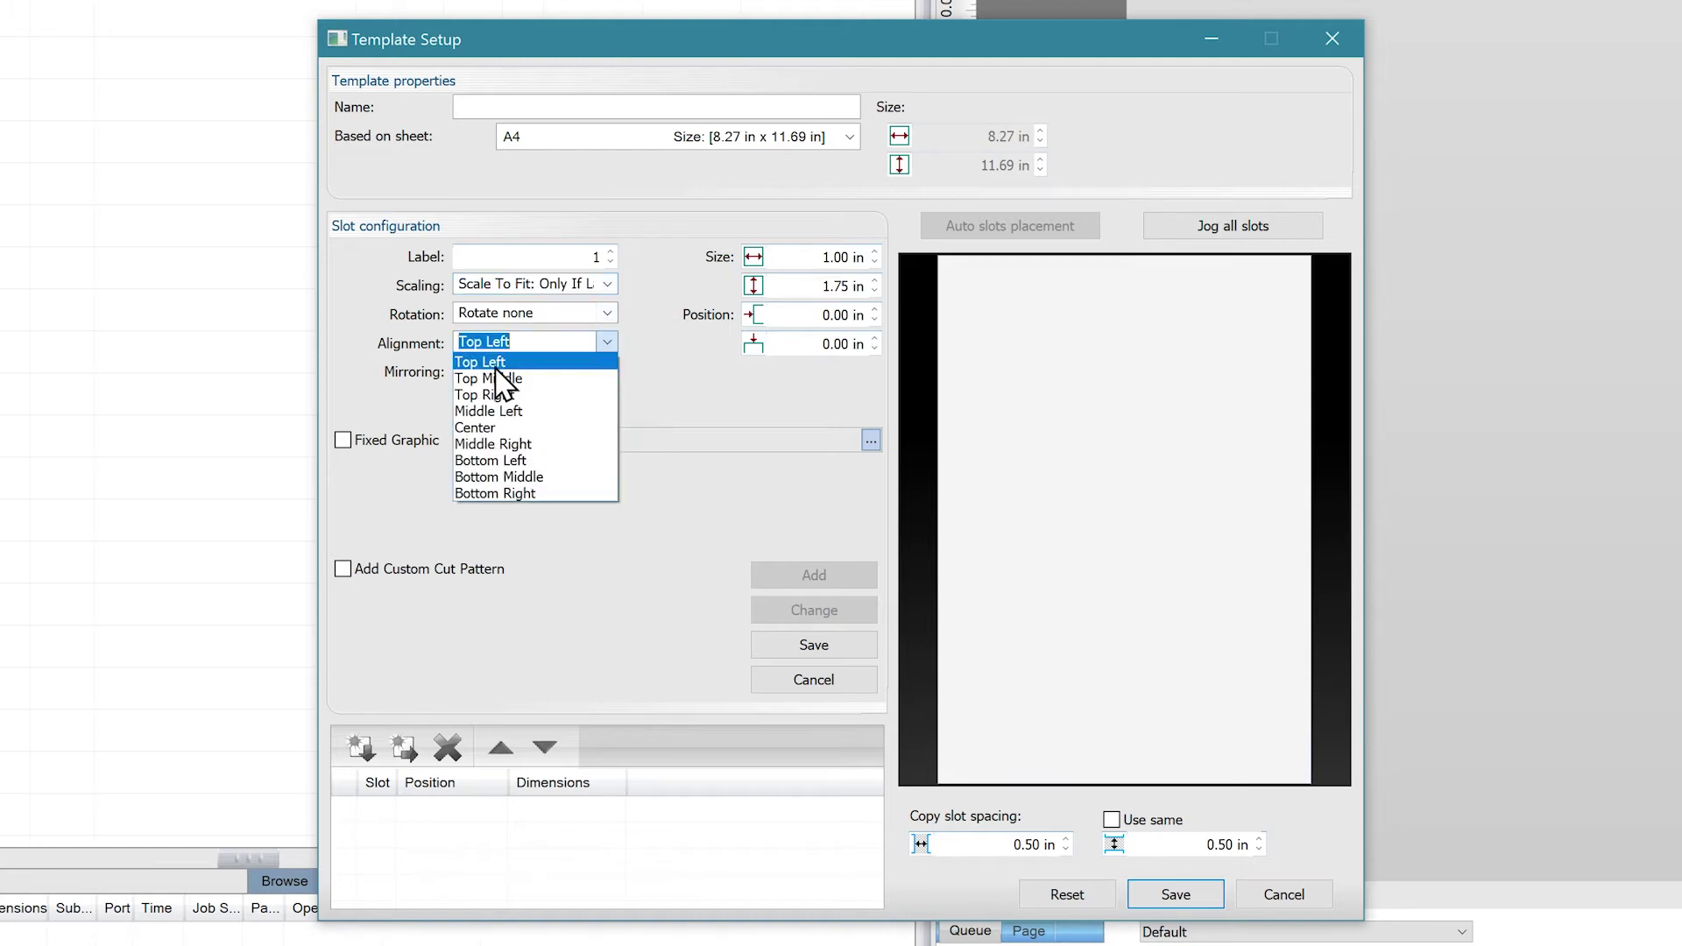
left_click(483, 433)
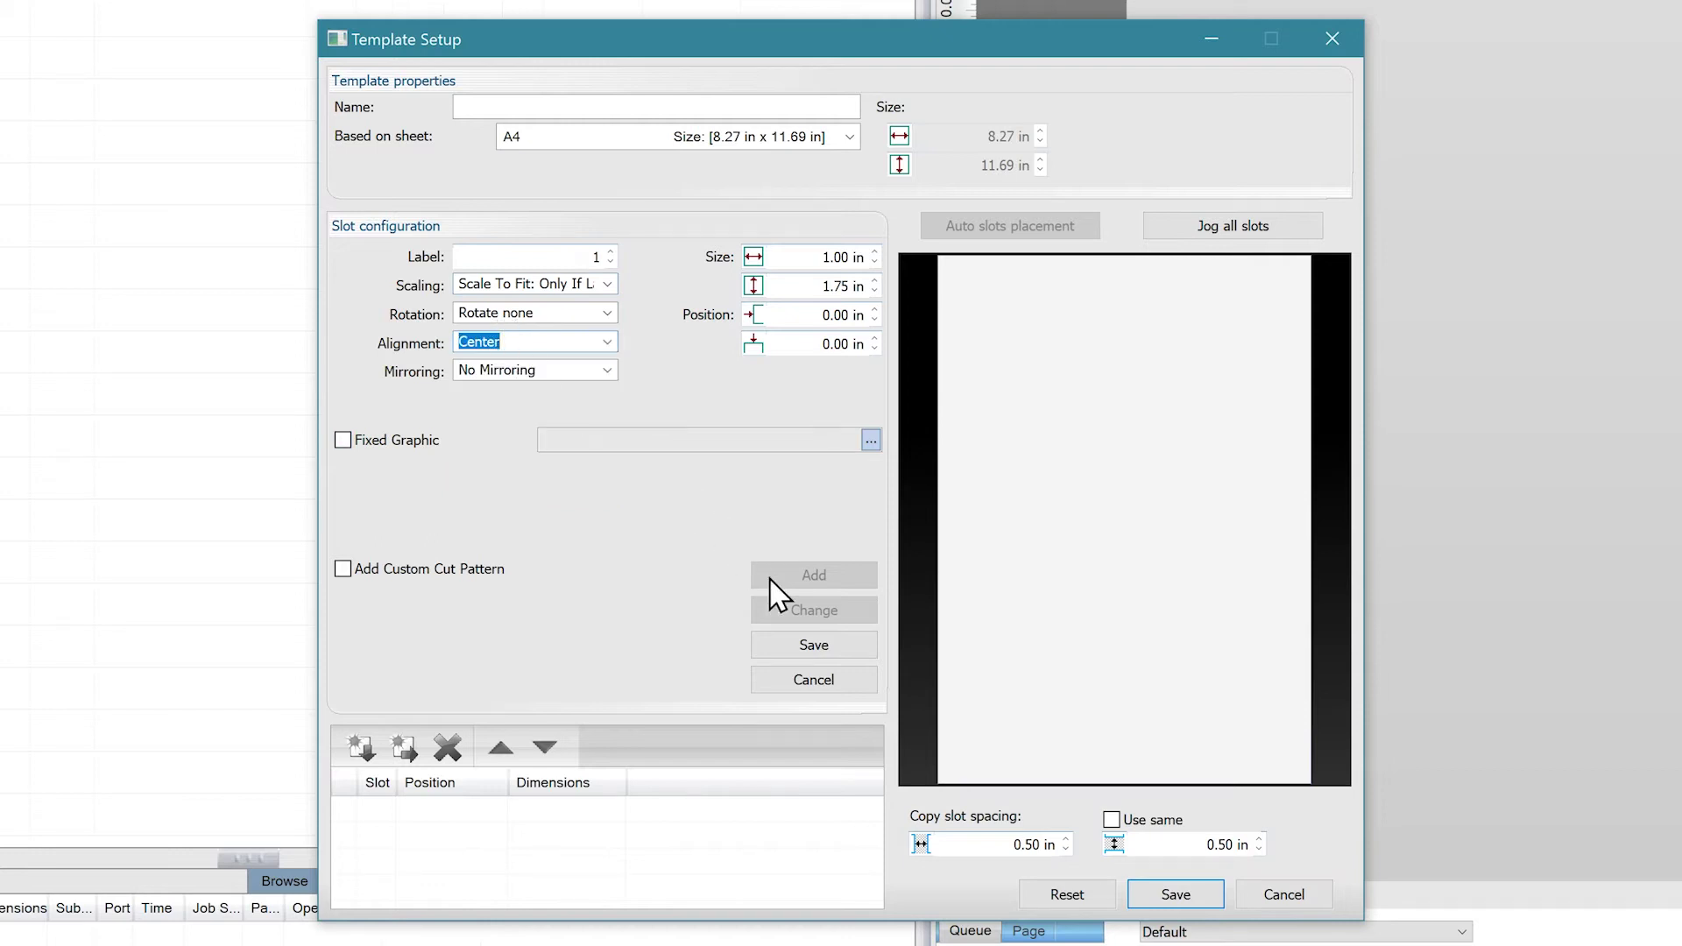
left_click(803, 648)
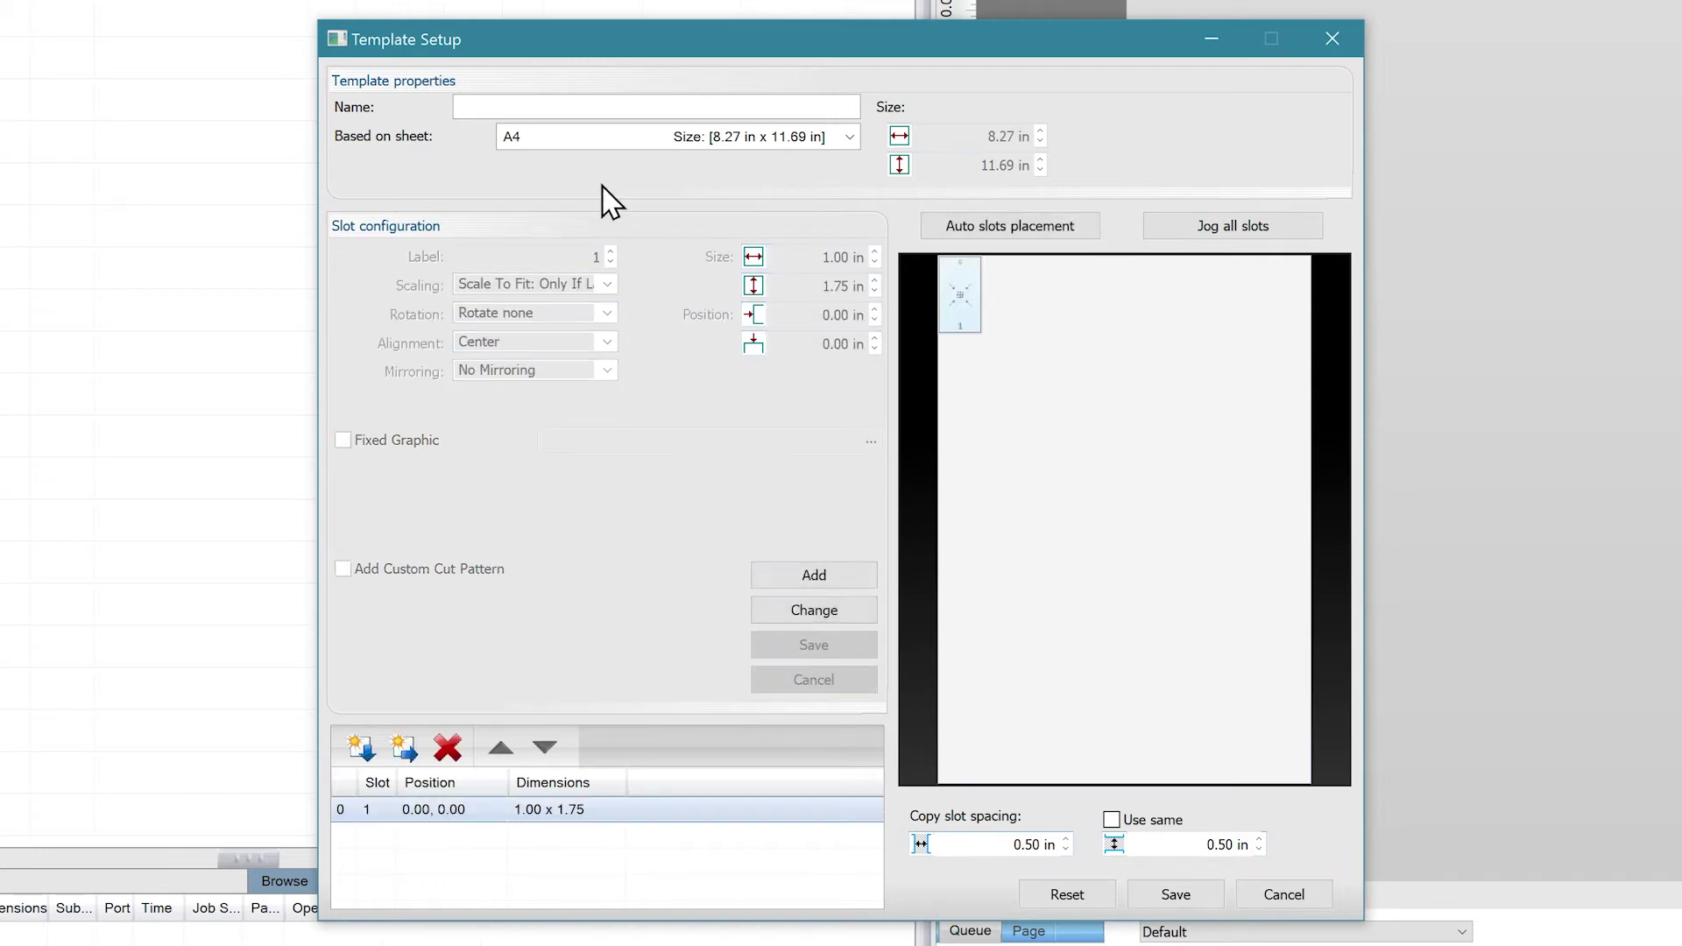
type("Template Test")
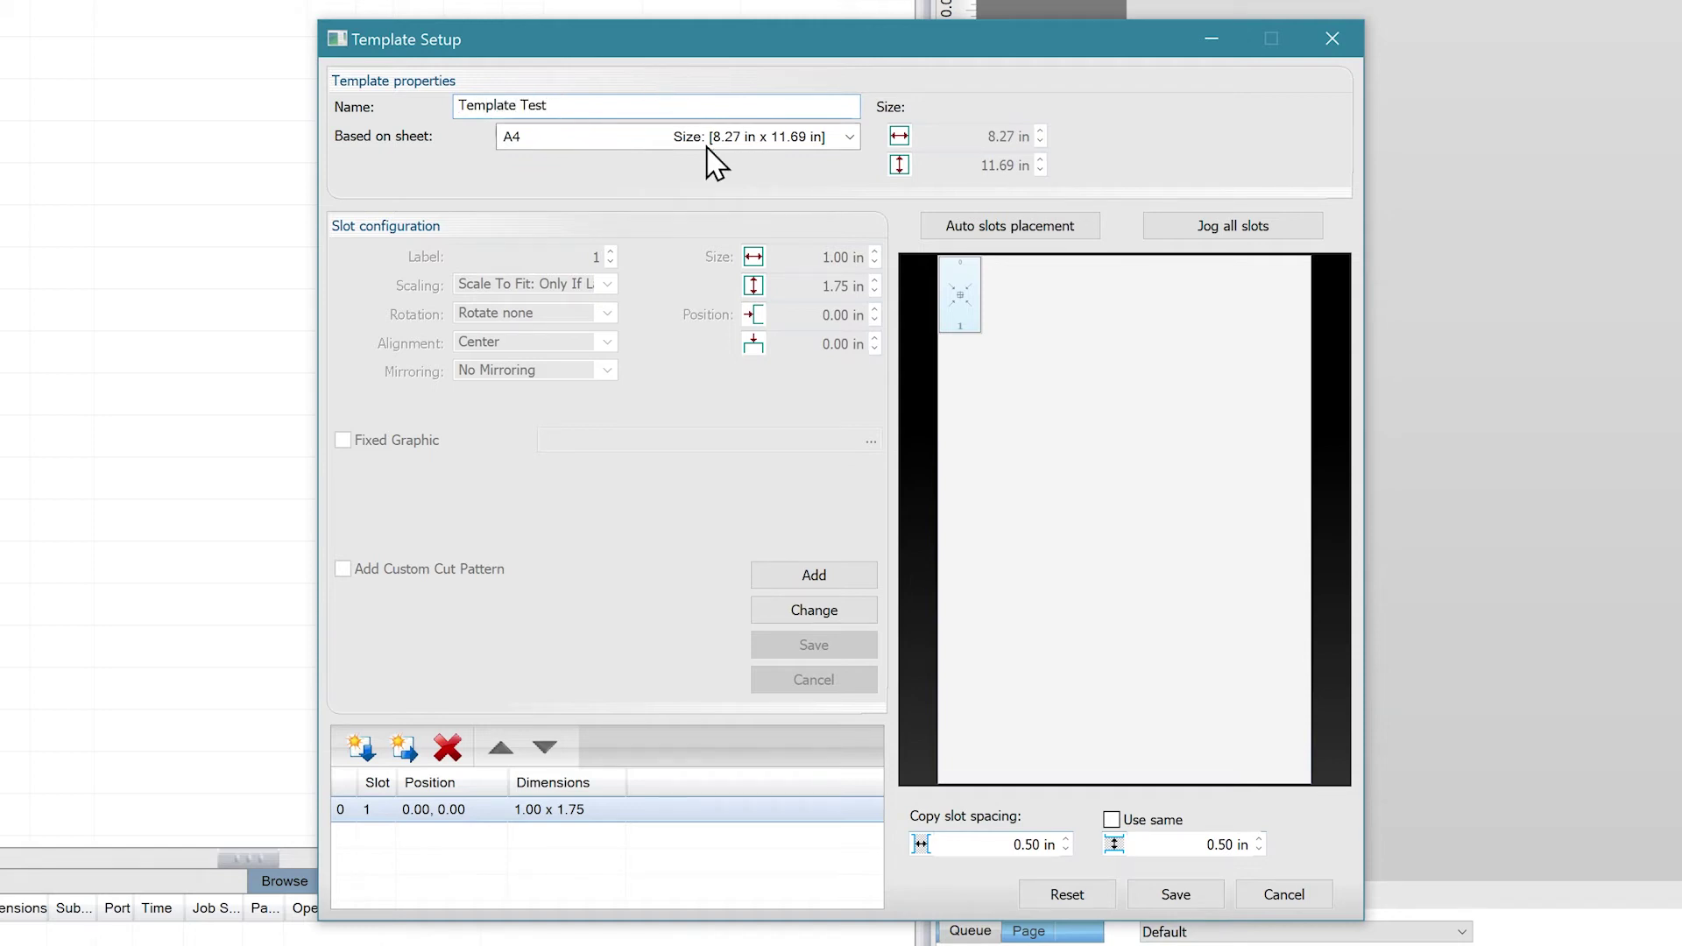
Auto-place slots across the A4 page with same-for-each numbering, row order and 0.5 in spacing.
left_click(1007, 230)
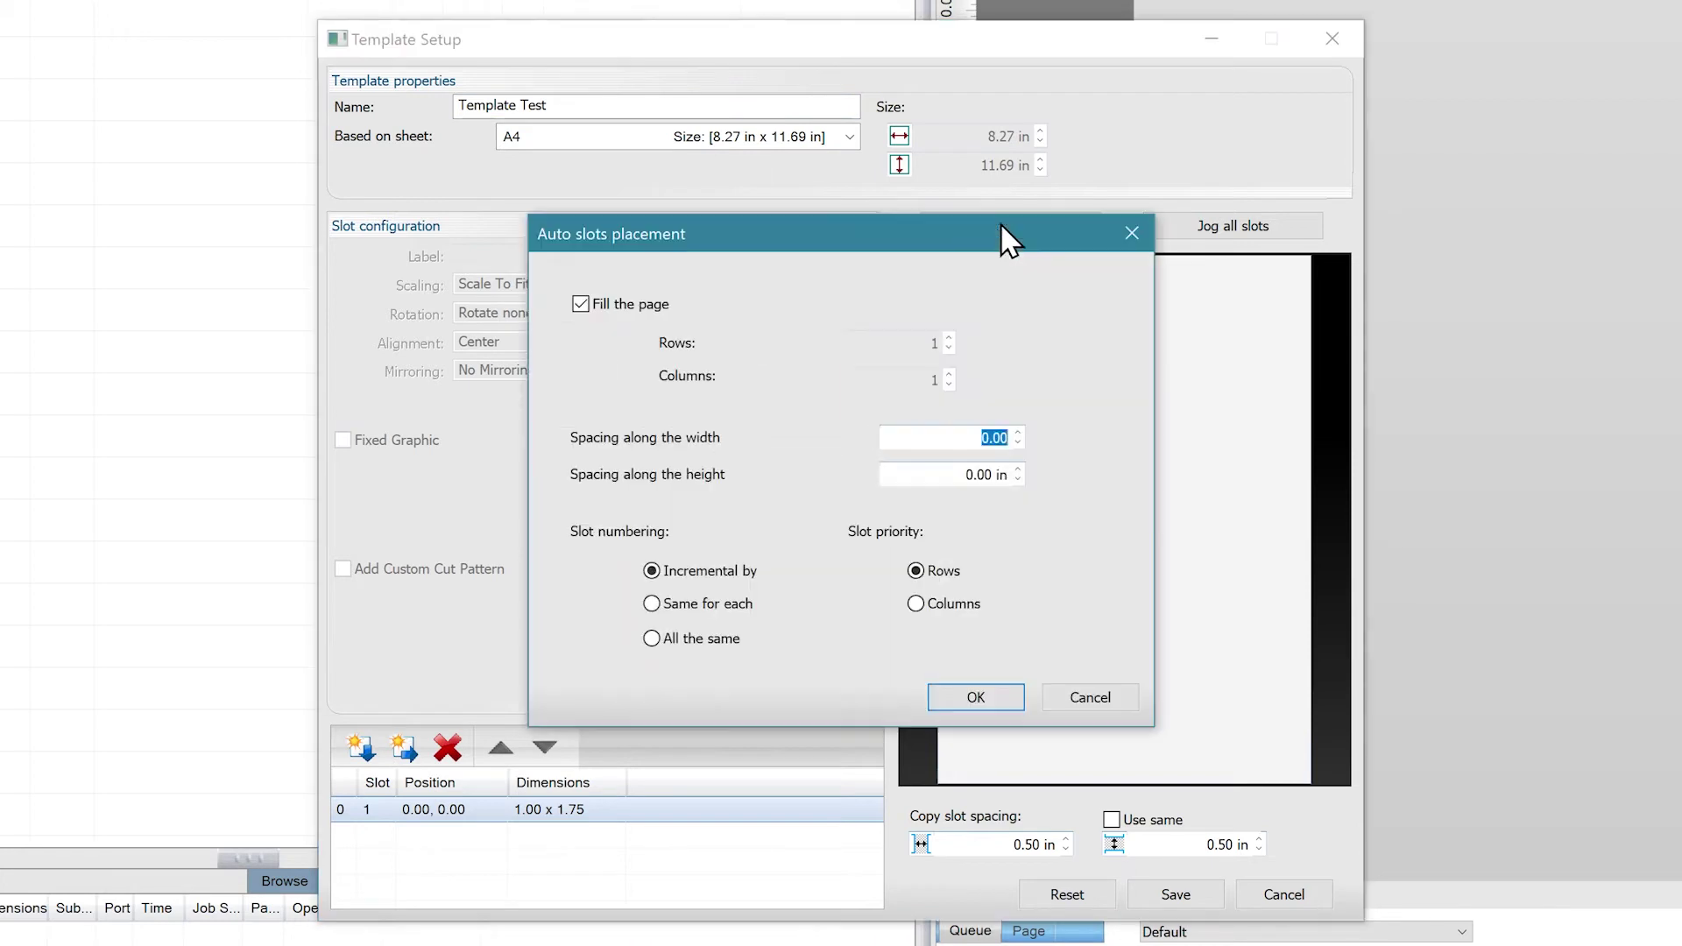
left_click(713, 643)
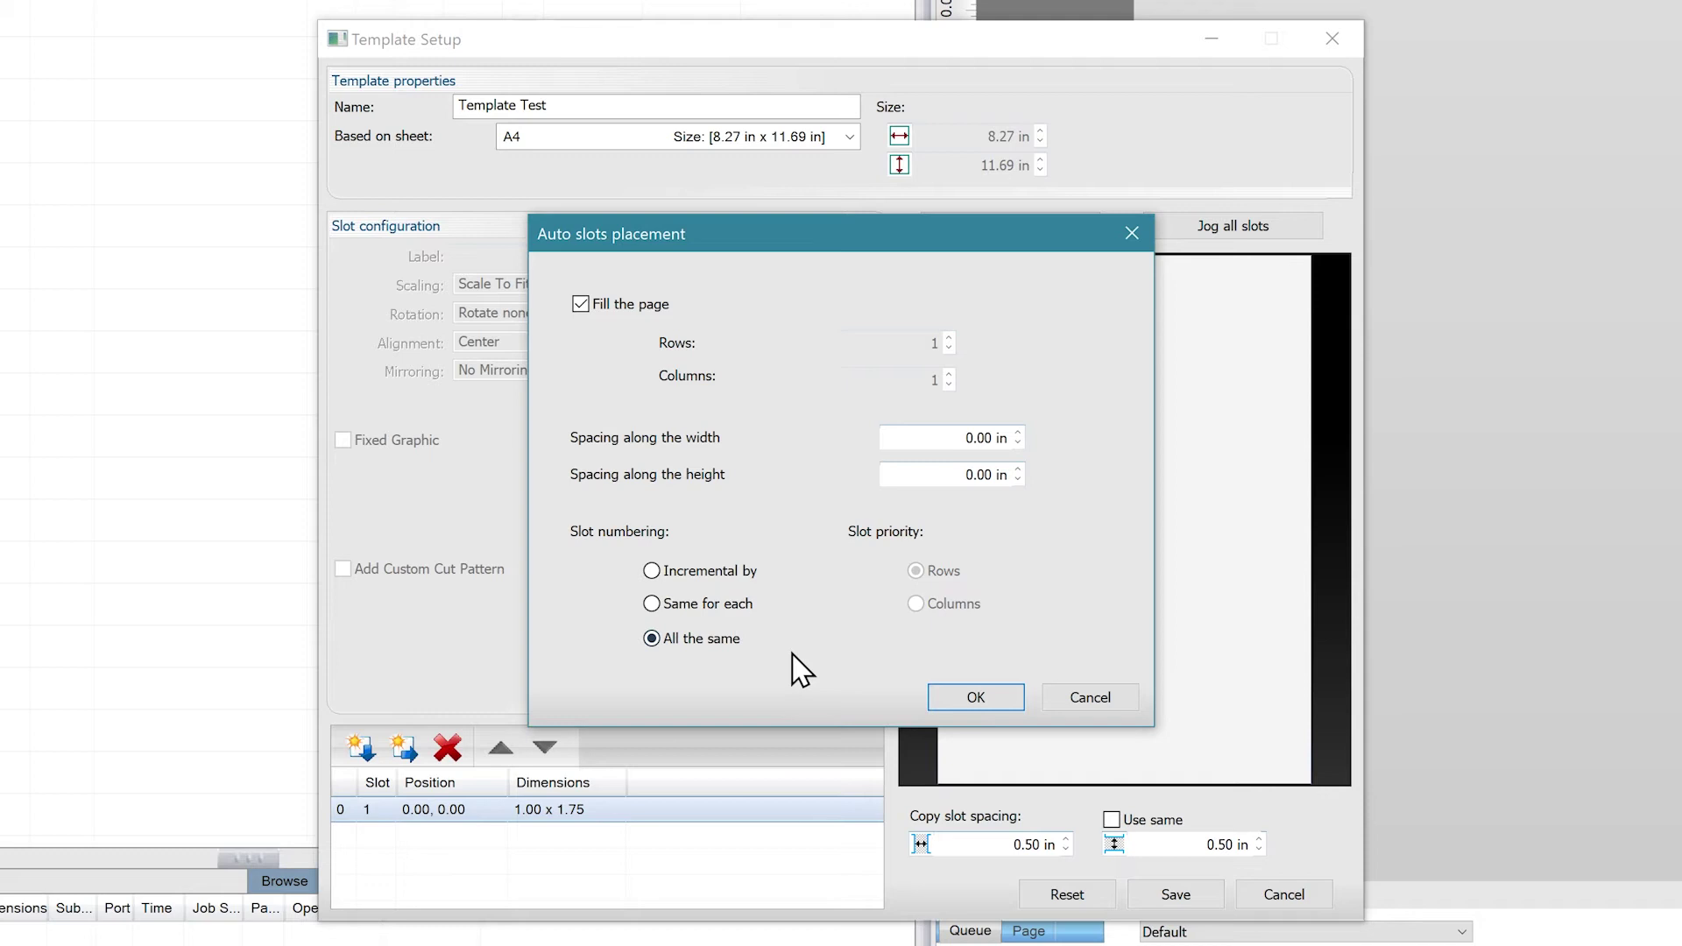
left_click(740, 572)
left_click(960, 607)
left_click(935, 572)
left_click(675, 603)
left_click(990, 438)
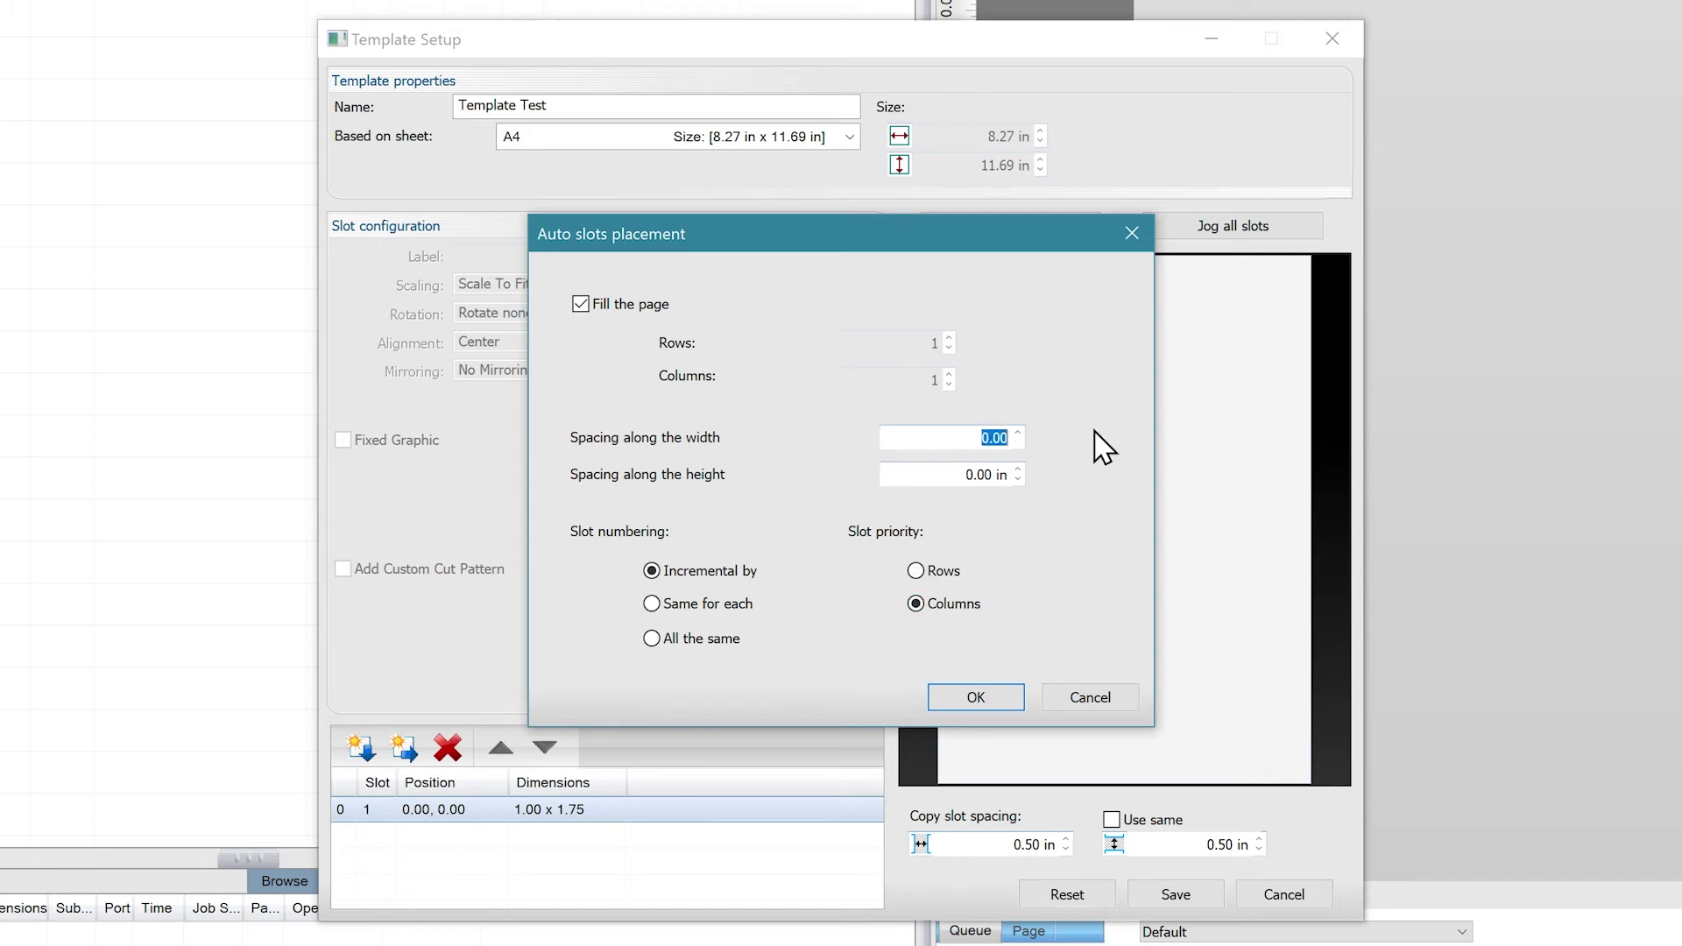
type(".5")
key("Tab")
type(".5")
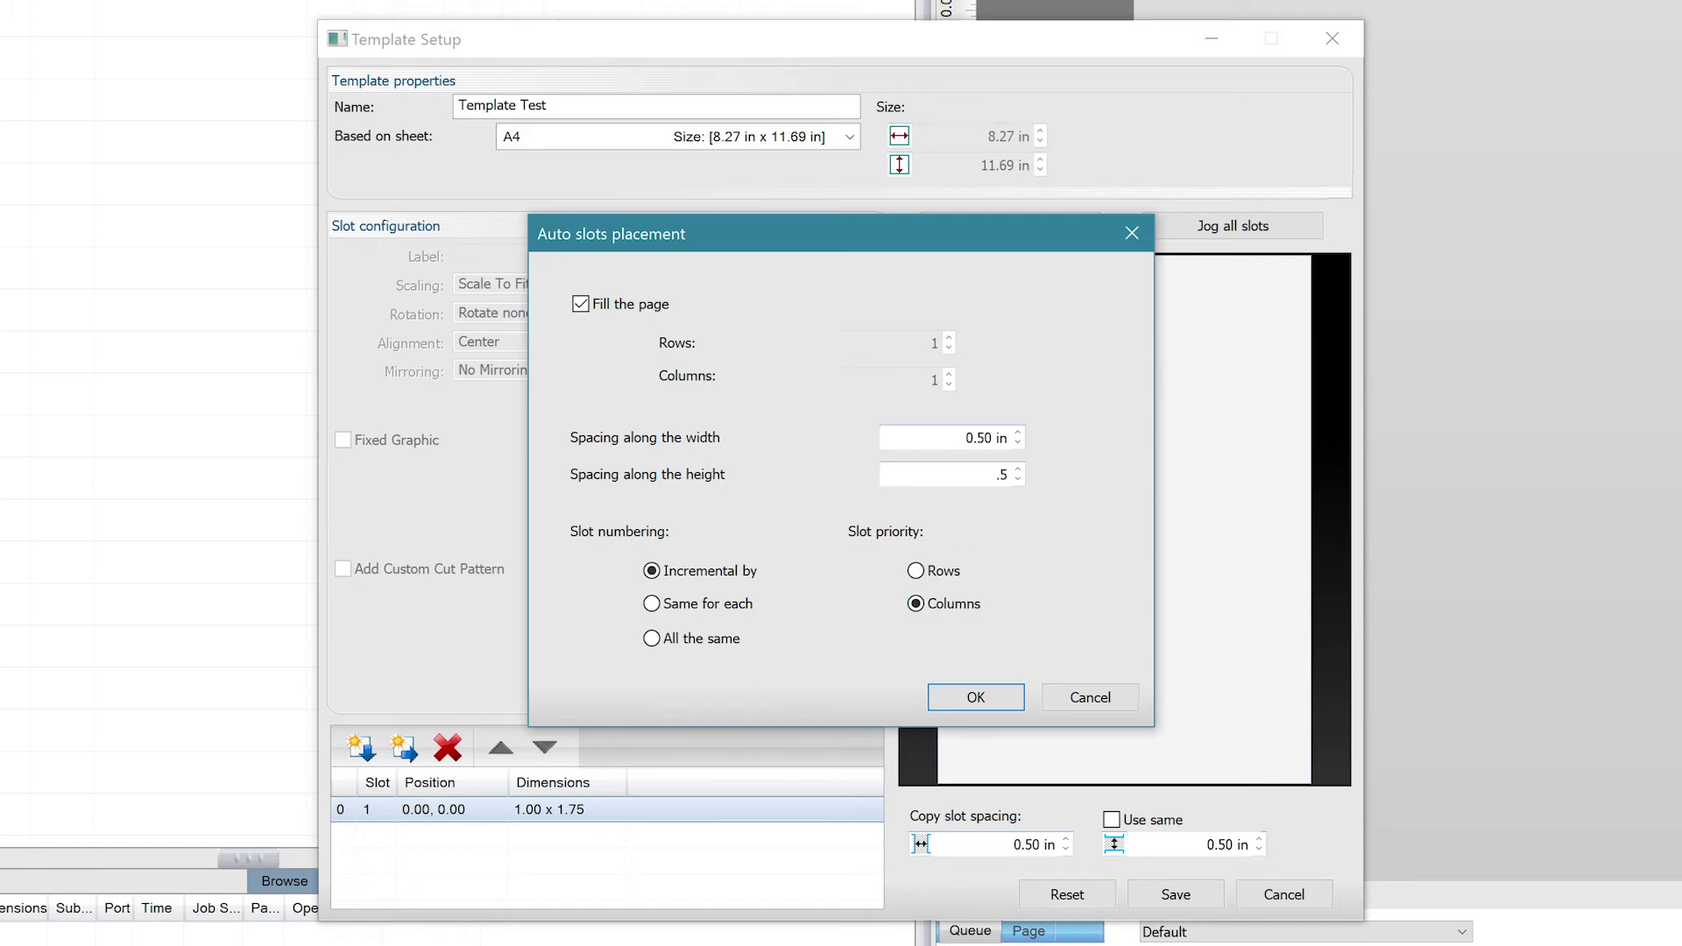
left_click(1012, 697)
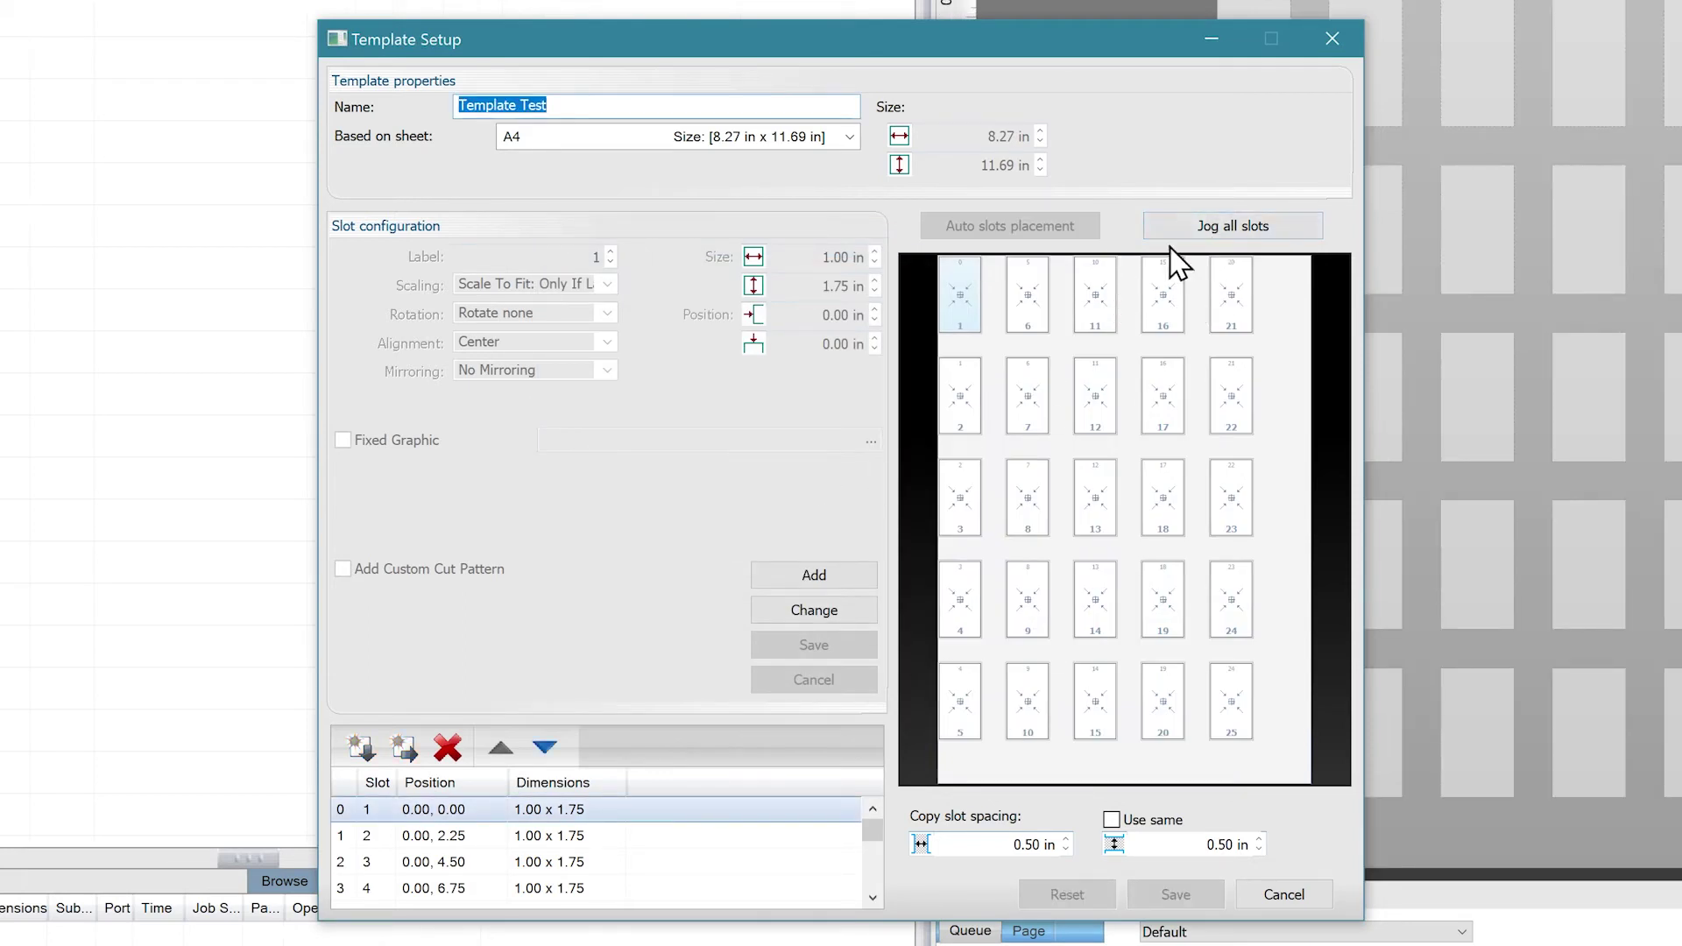
Jog all slots 0.5 in to the right with 0.00 vertical shift.
left_click(1298, 229)
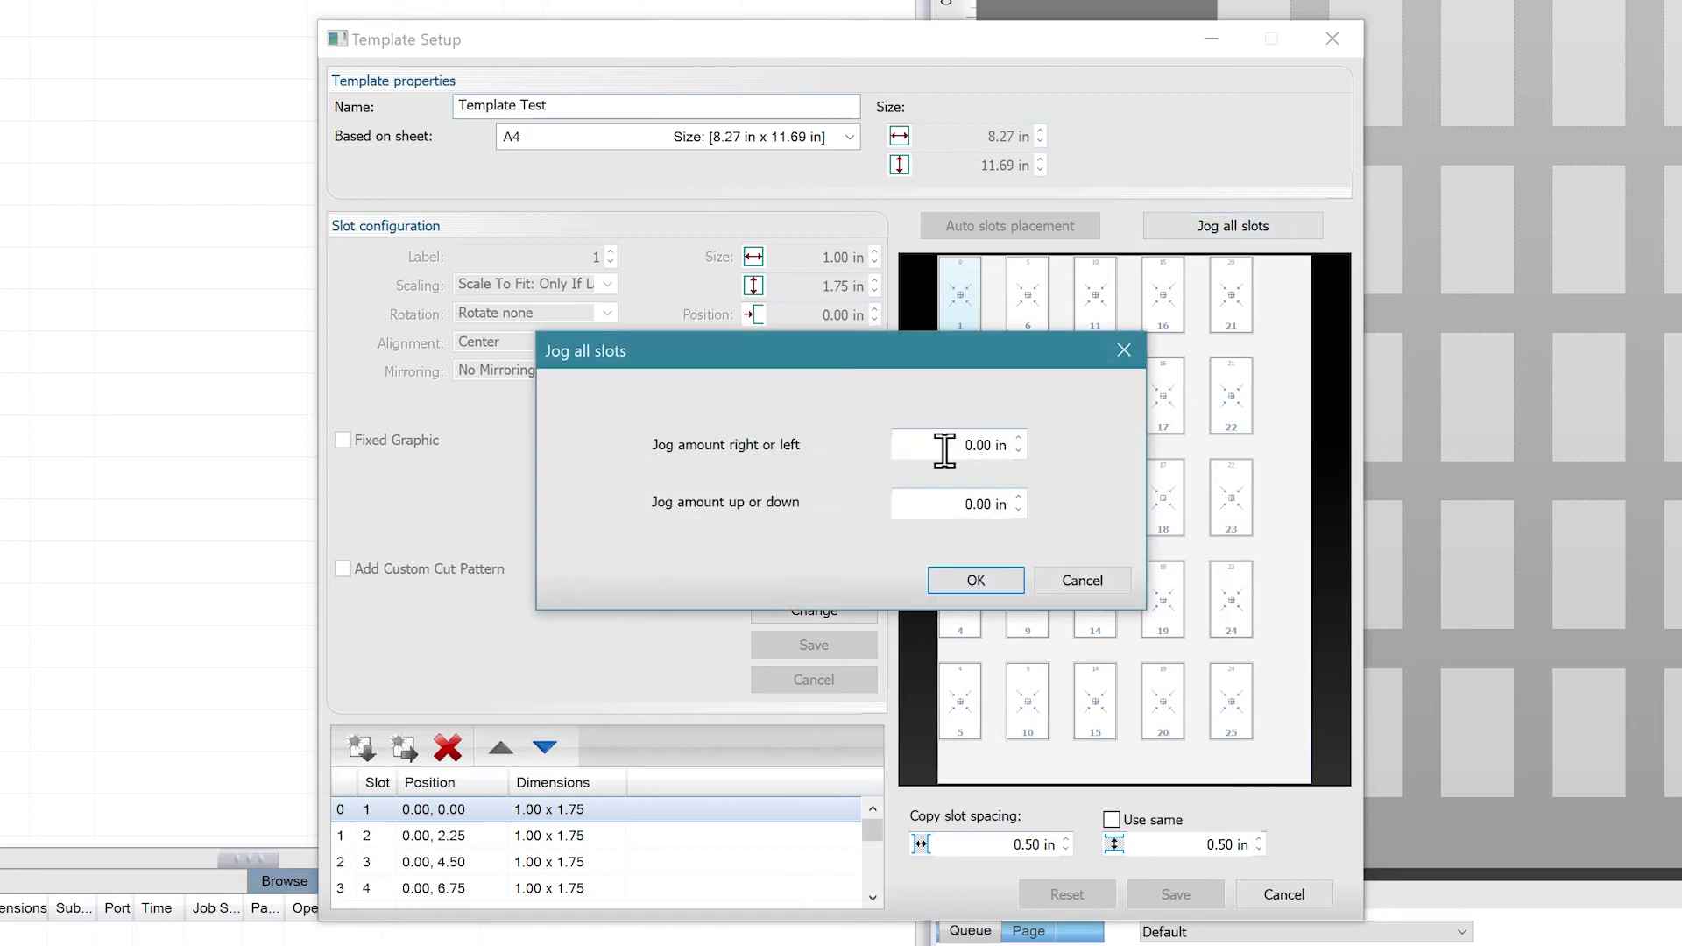
left_click(938, 450)
type("0.5")
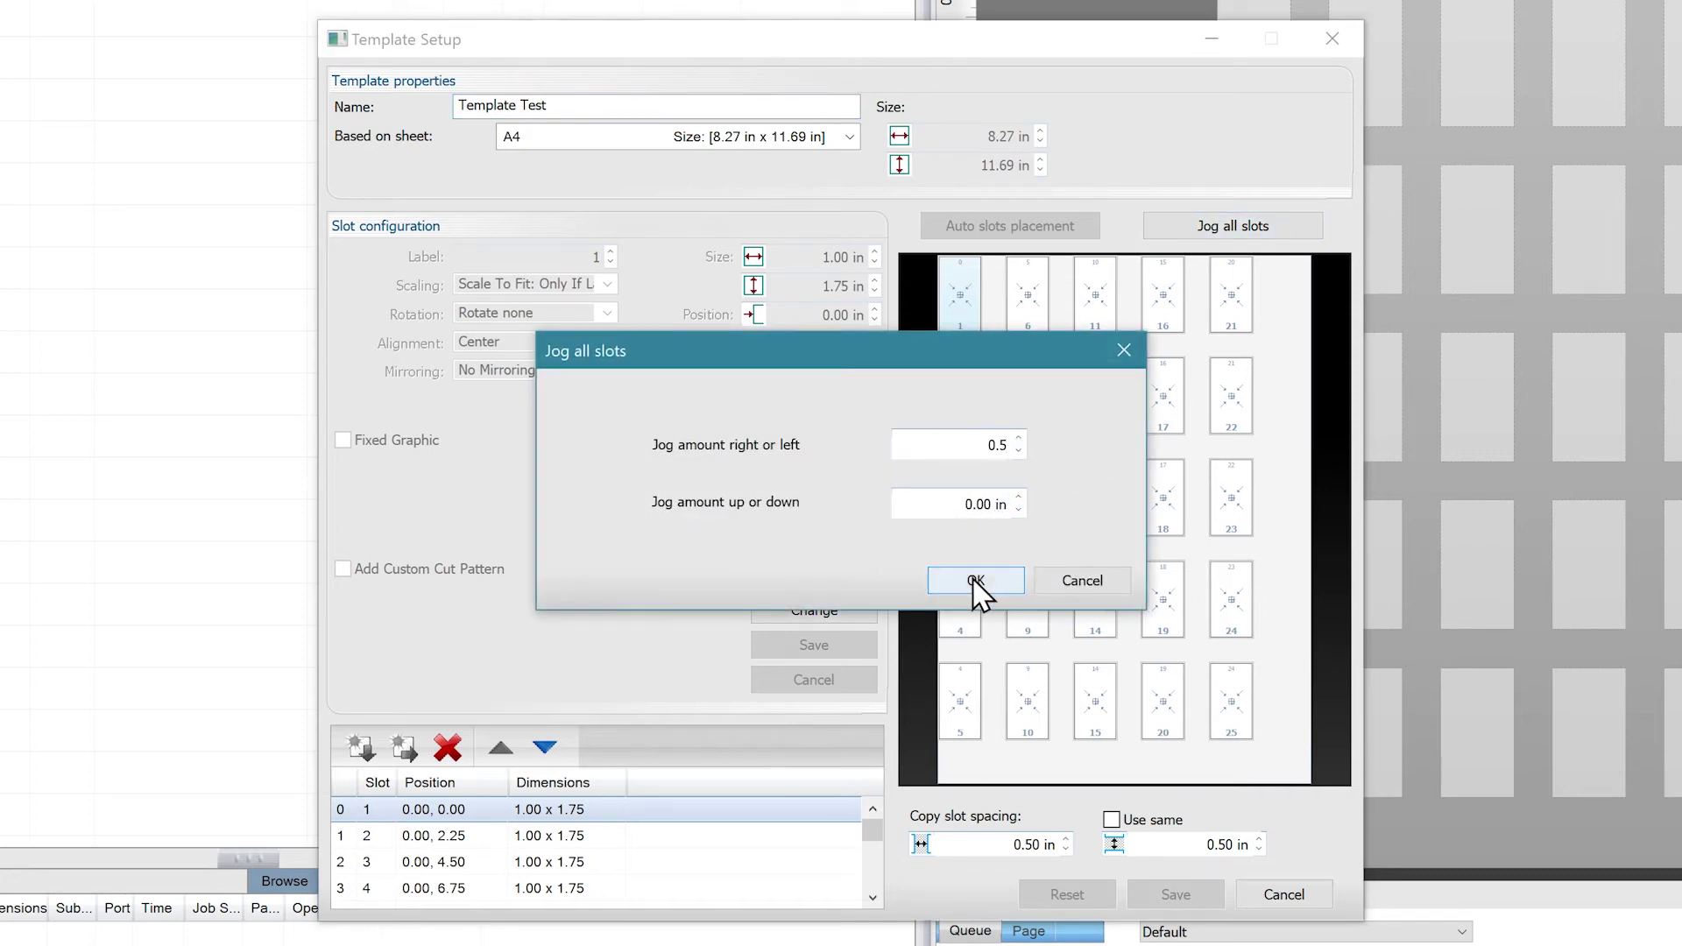
left_click(975, 580)
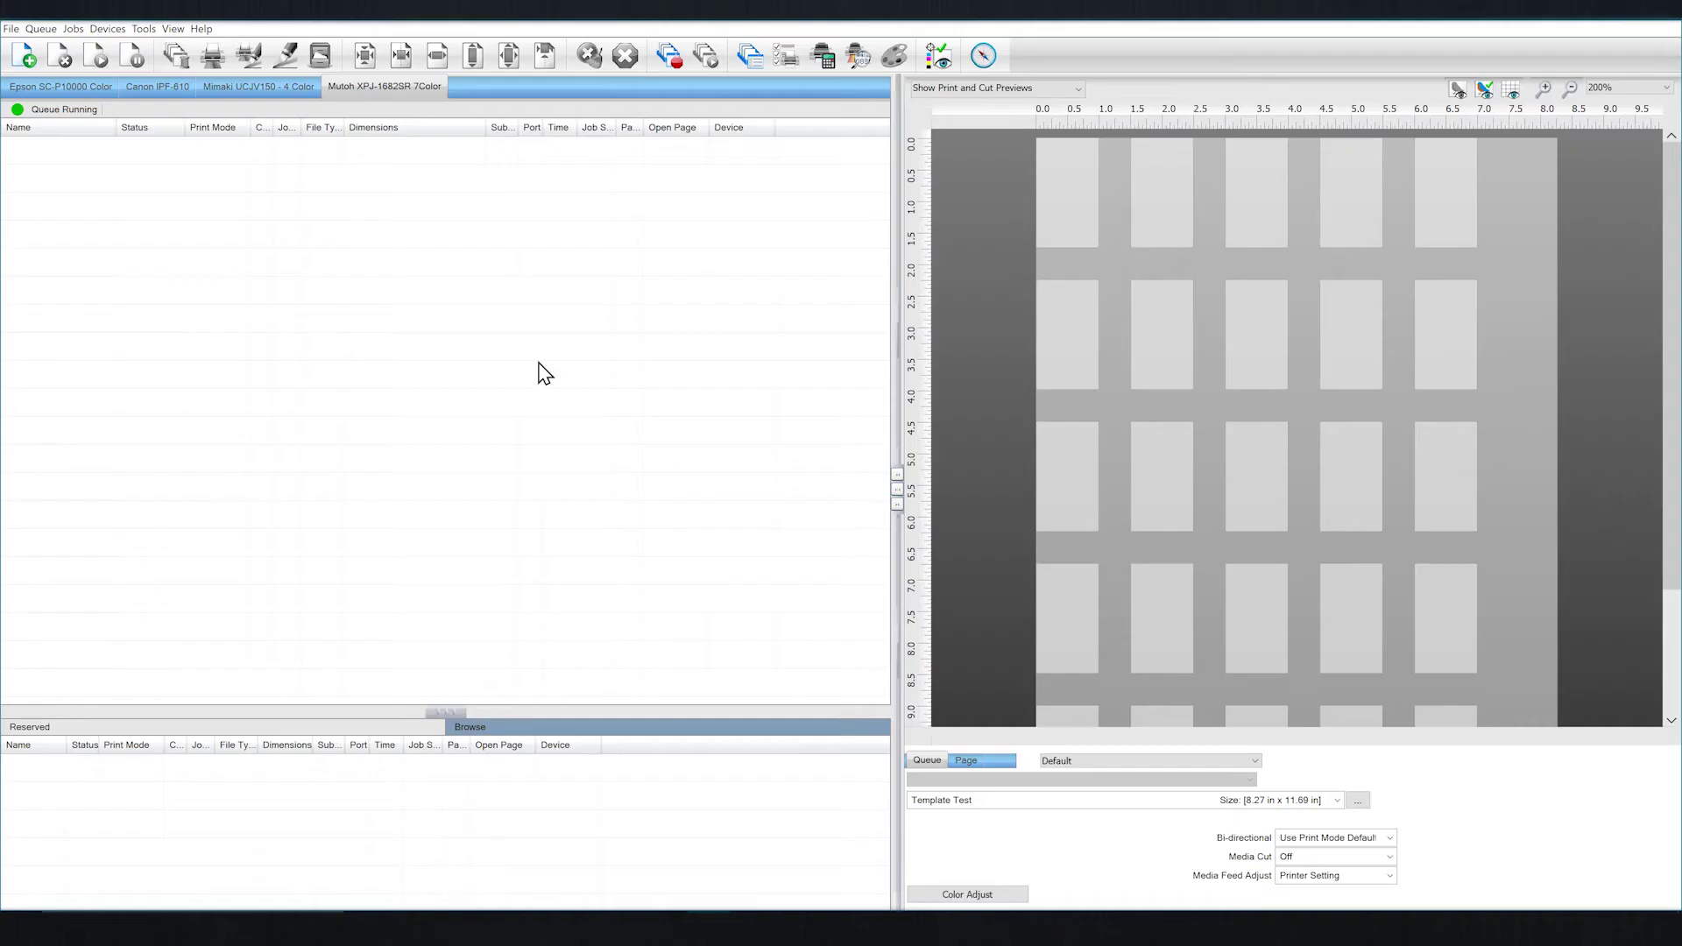
Import bakery1 as a job and tick 'Do not show dialog on next import'.
left_click(23, 56)
left_click(204, 175)
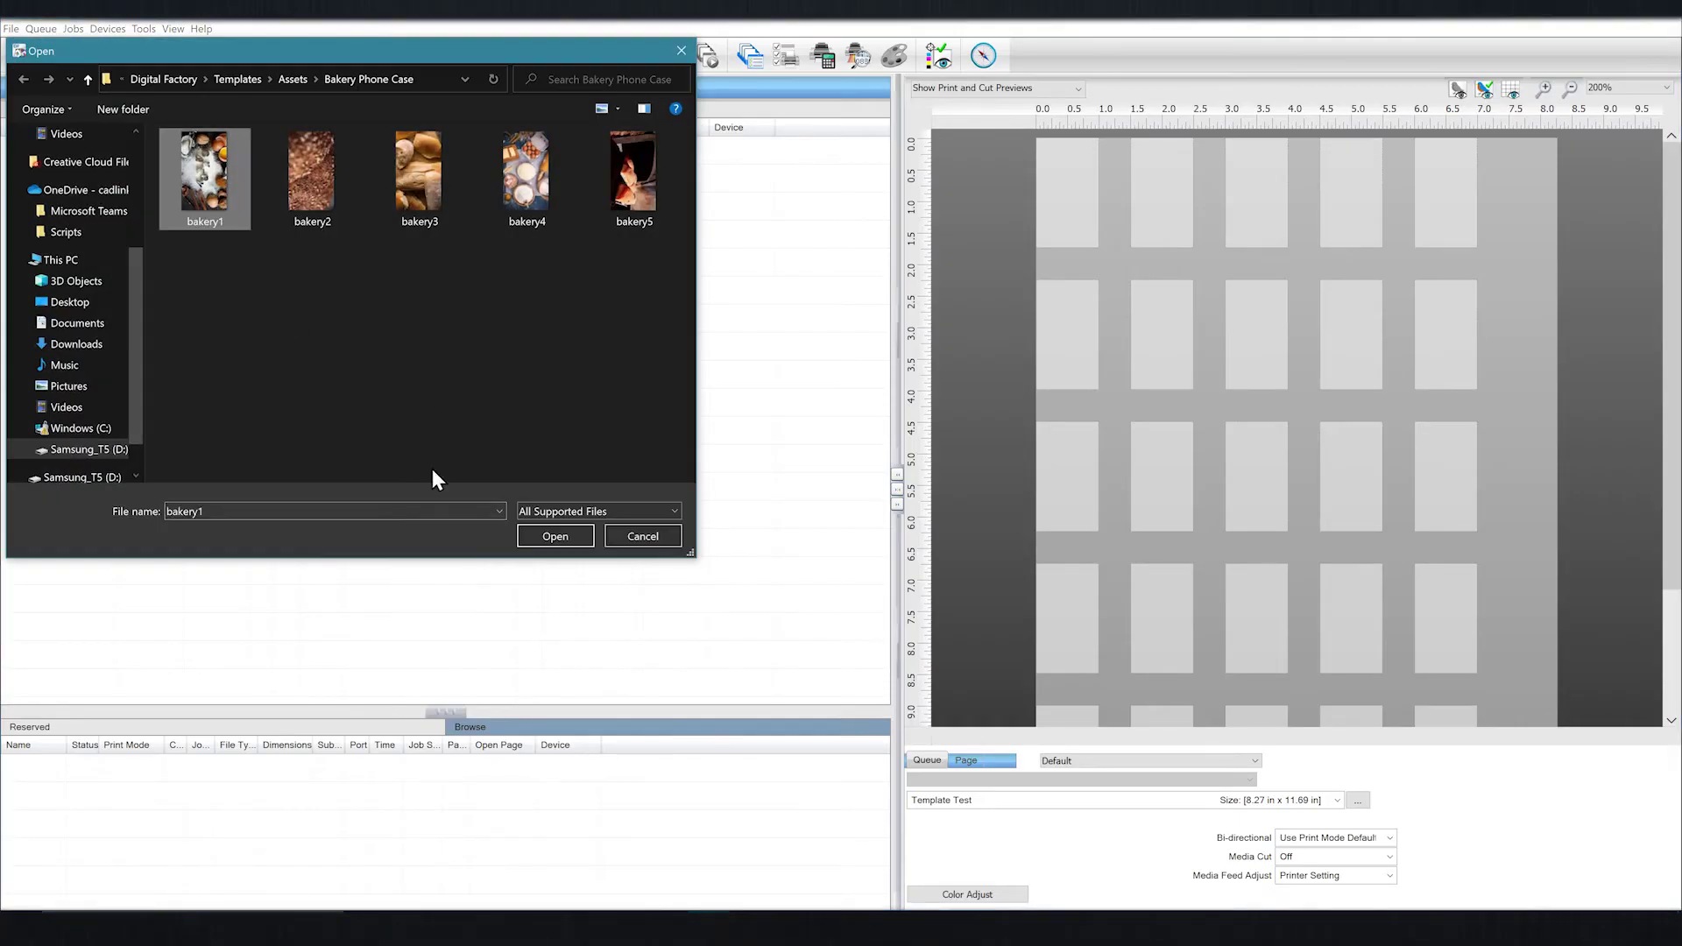
left_click(555, 536)
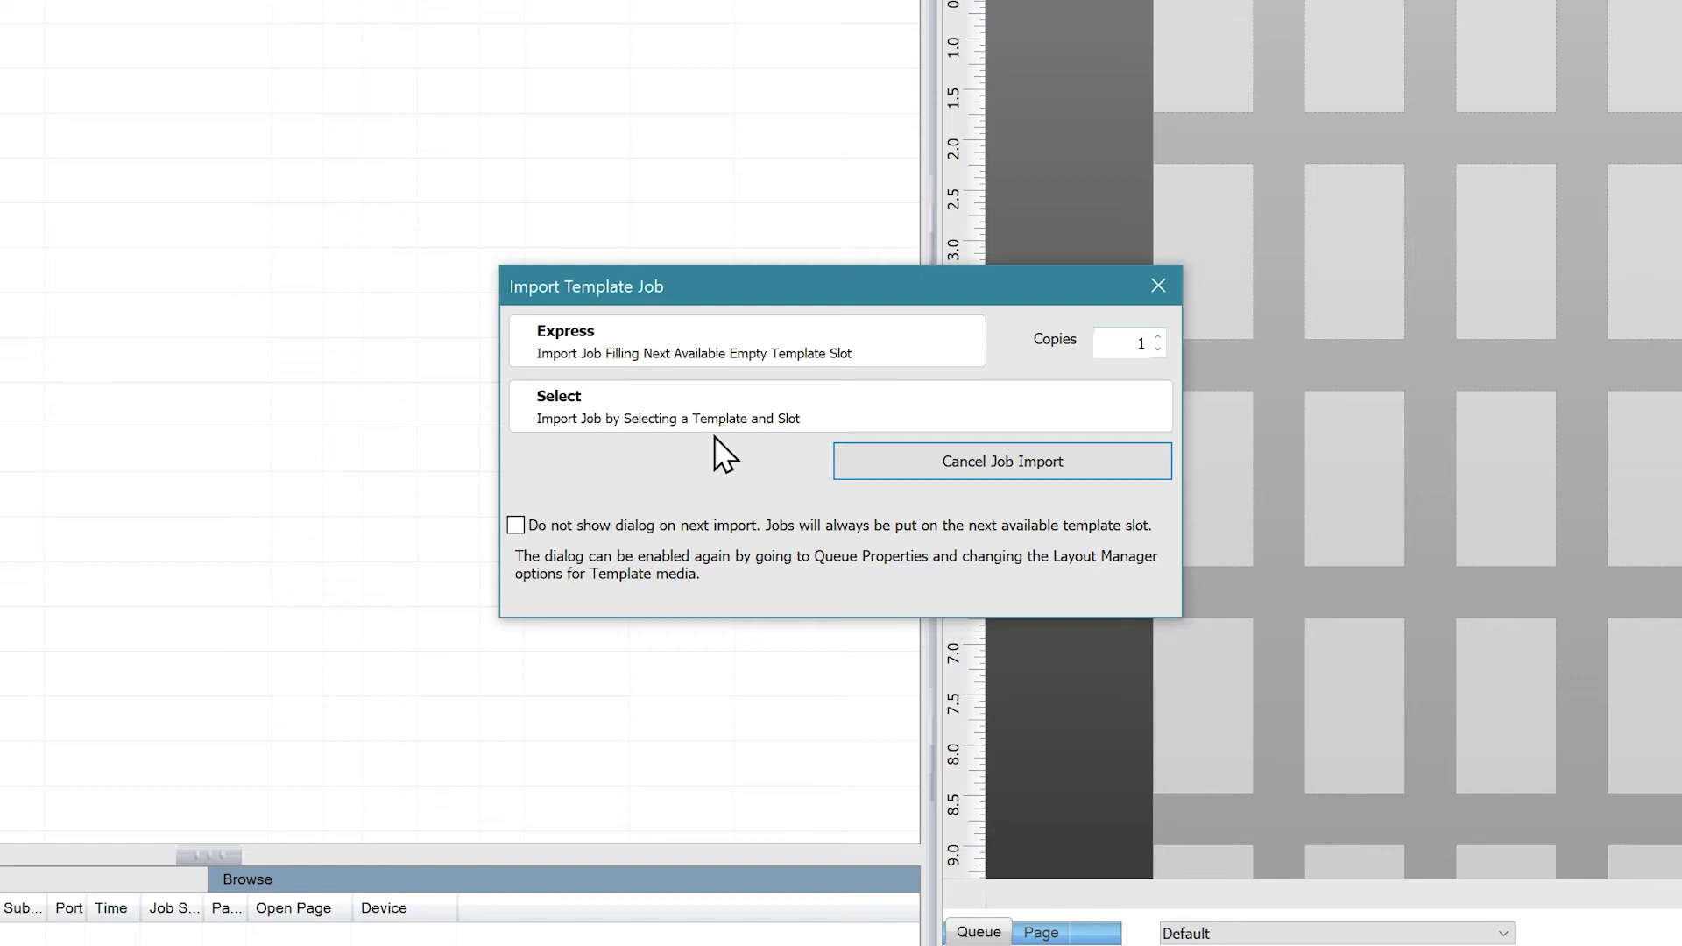
left_click(610, 524)
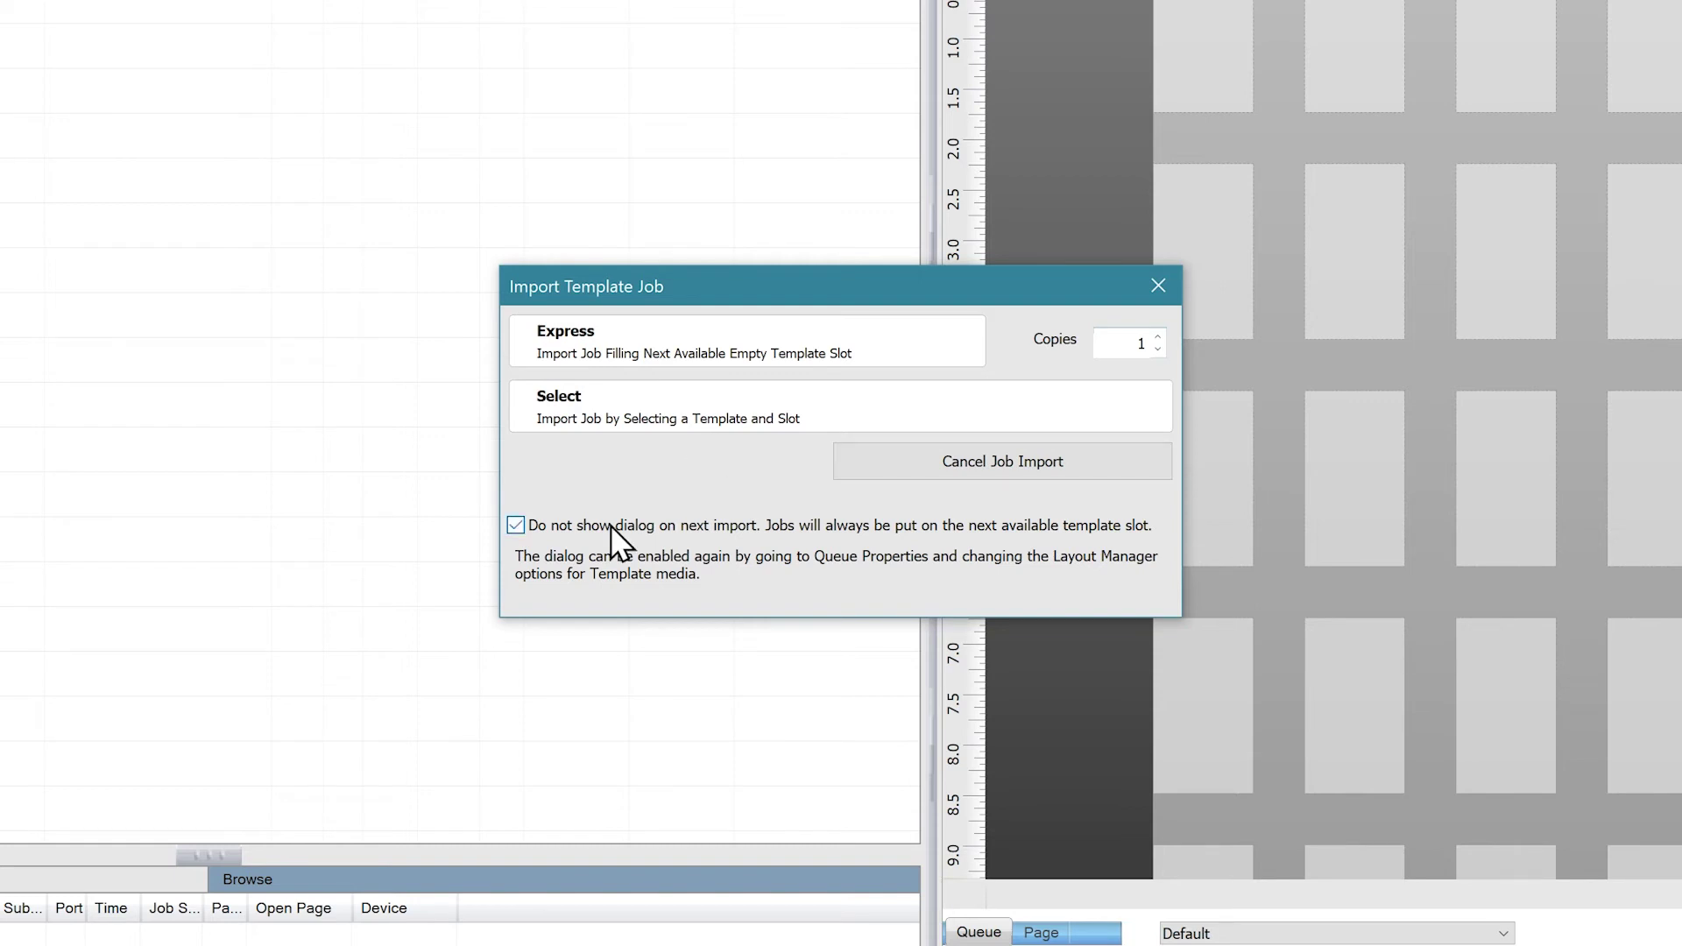
Express bakery1 into the next empty slot, then import several more bakery images at once.
left_click(673, 357)
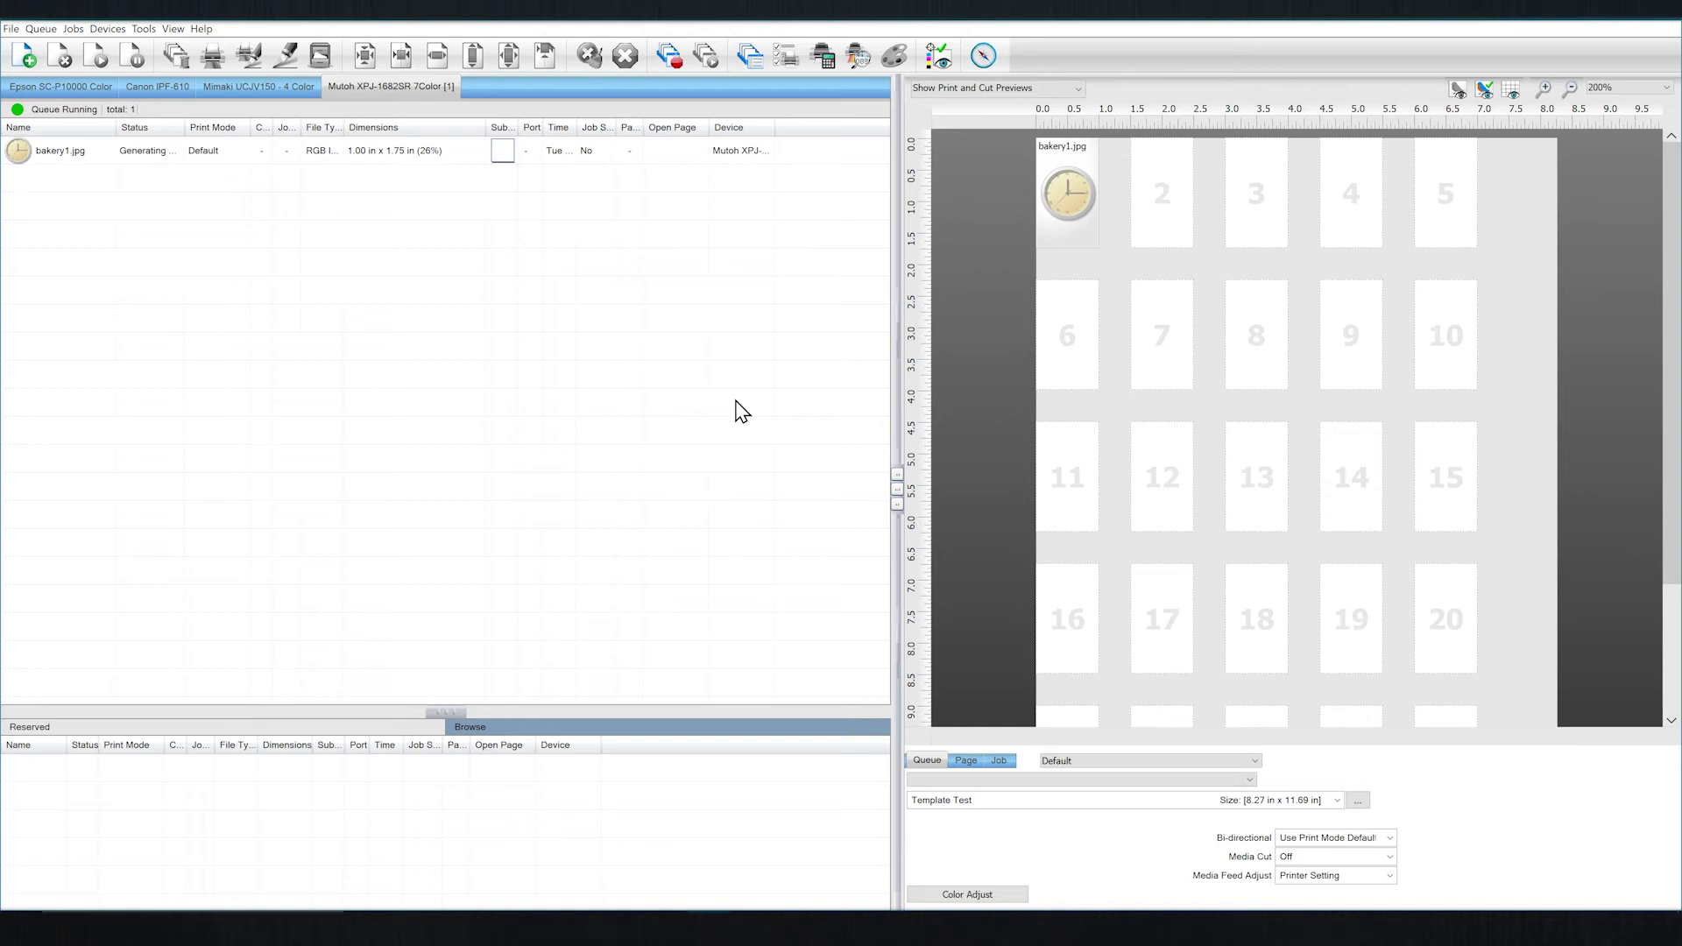
left_click(23, 56)
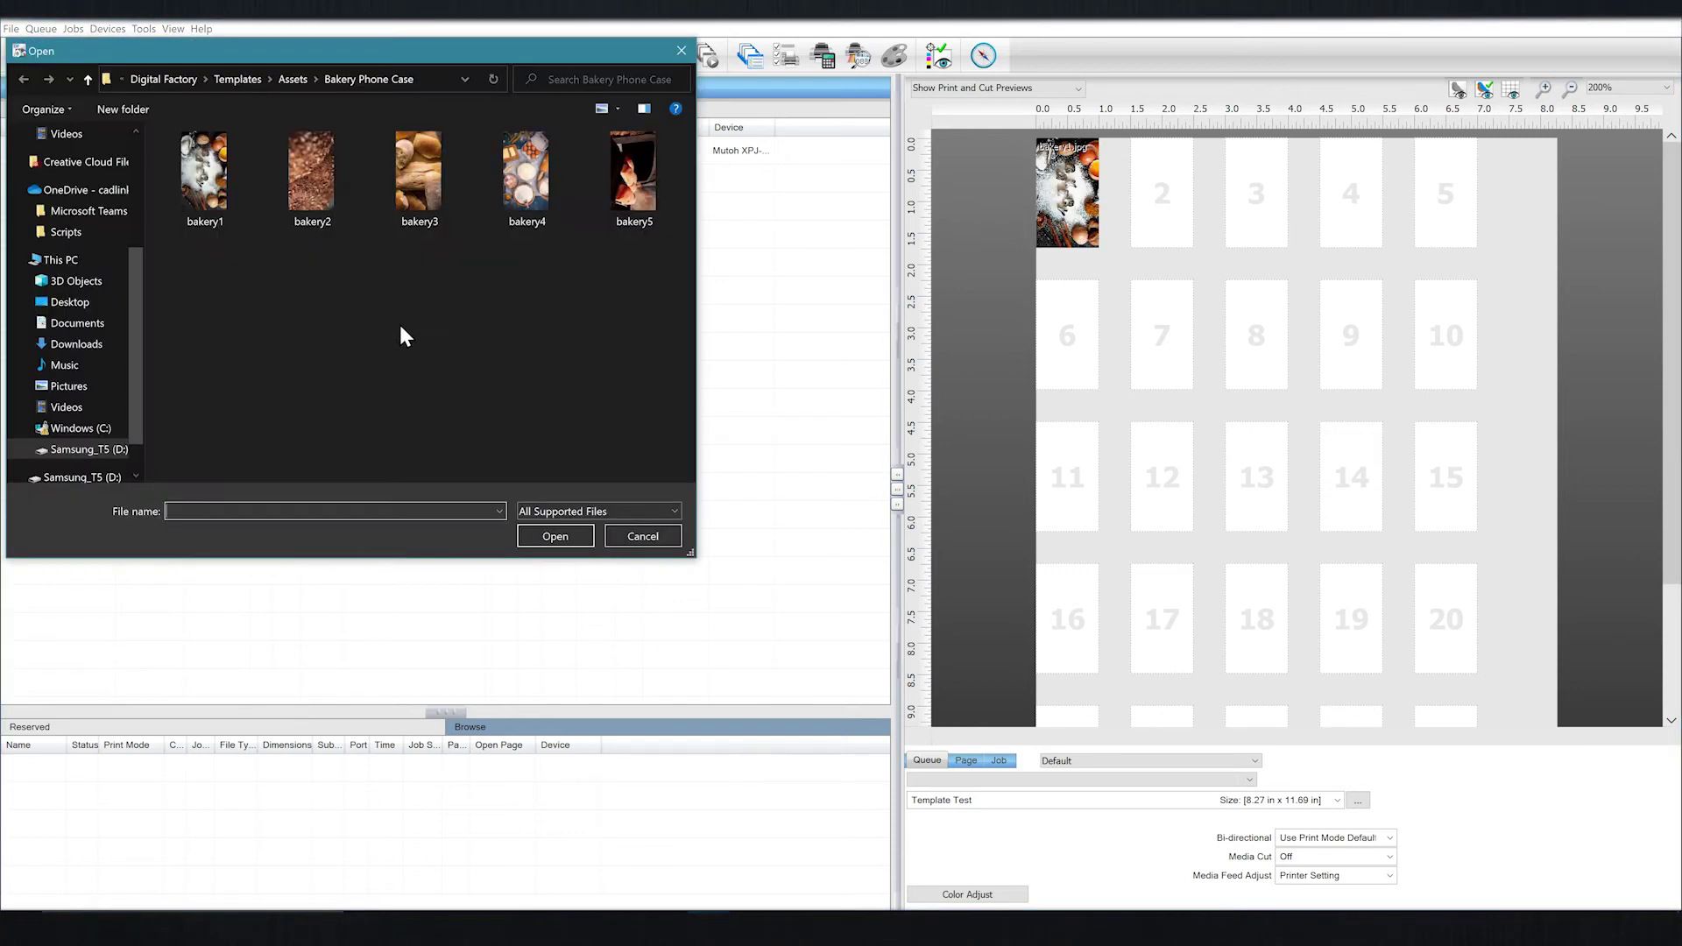
left_click_drag(272, 249, 619, 191)
left_click(557, 534)
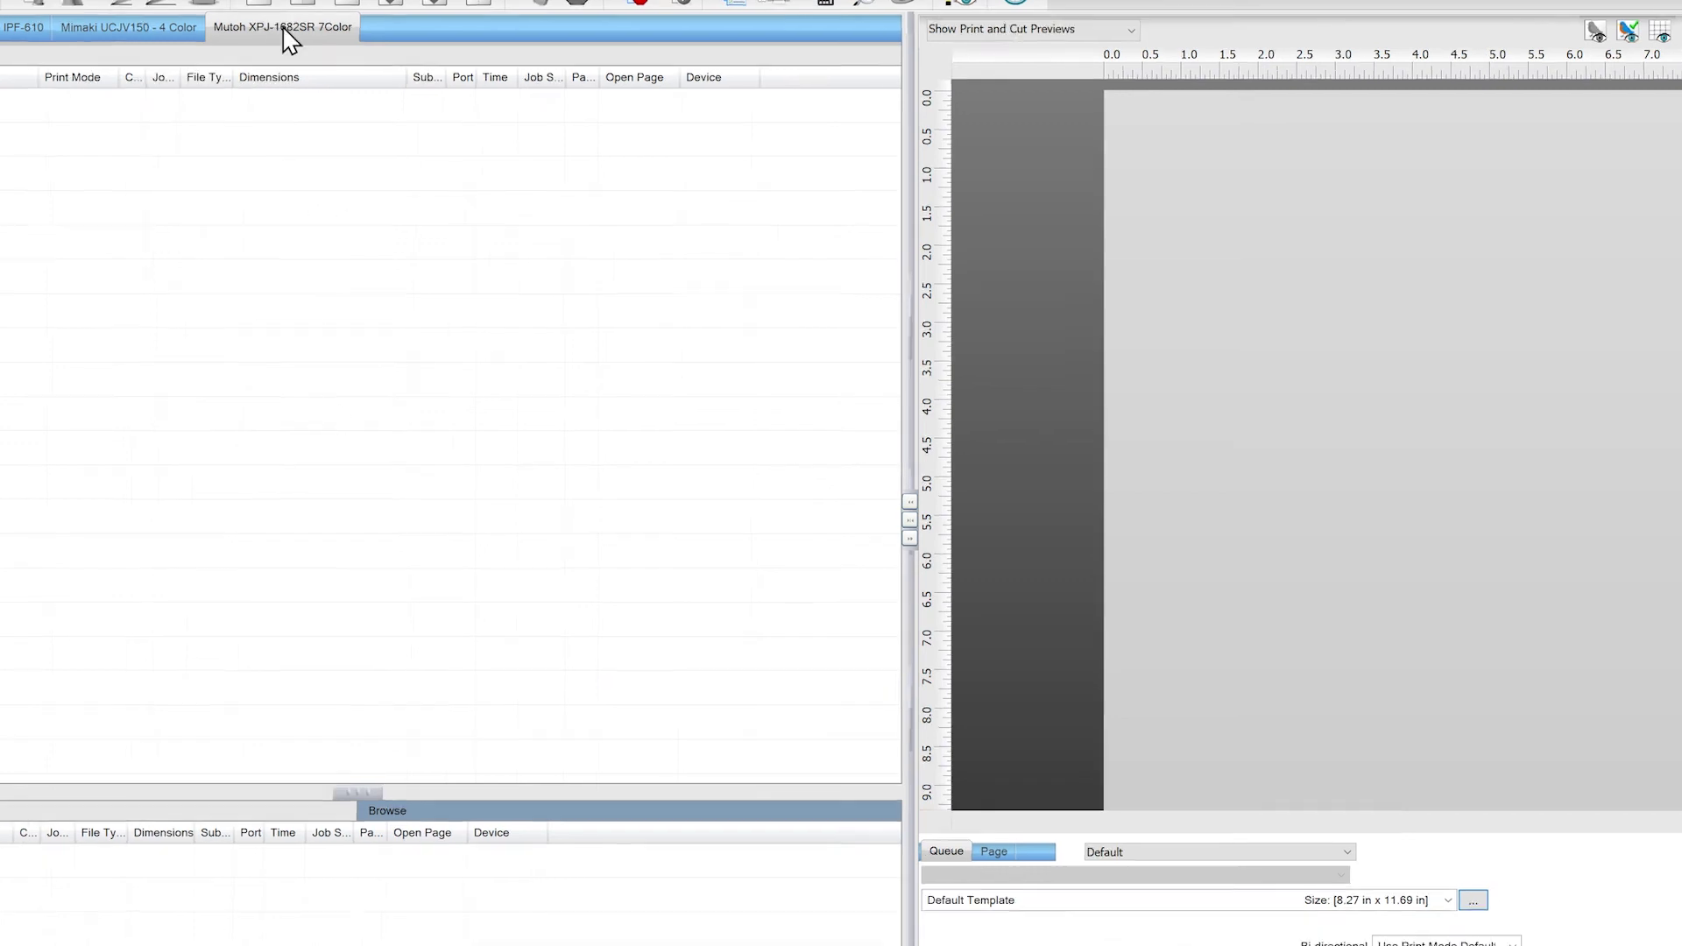
double_click(289, 39)
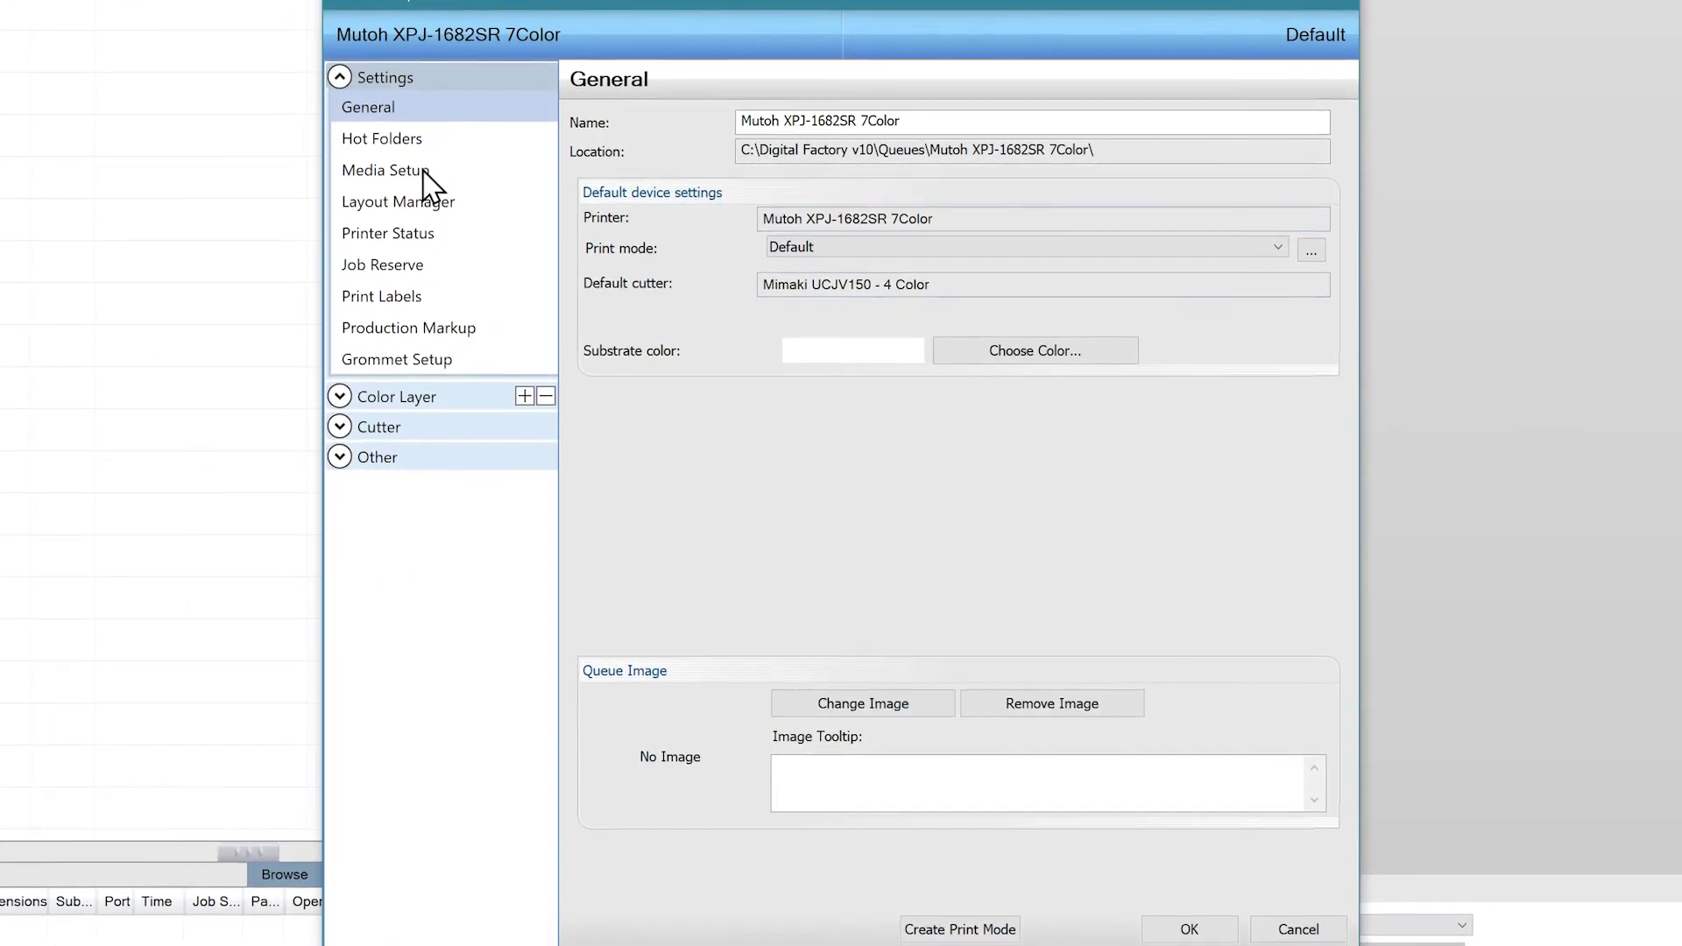
Tick 'Clip job on import using template slot cut pattern' in the Mutoh queue's Media Setup.
left_click(423, 173)
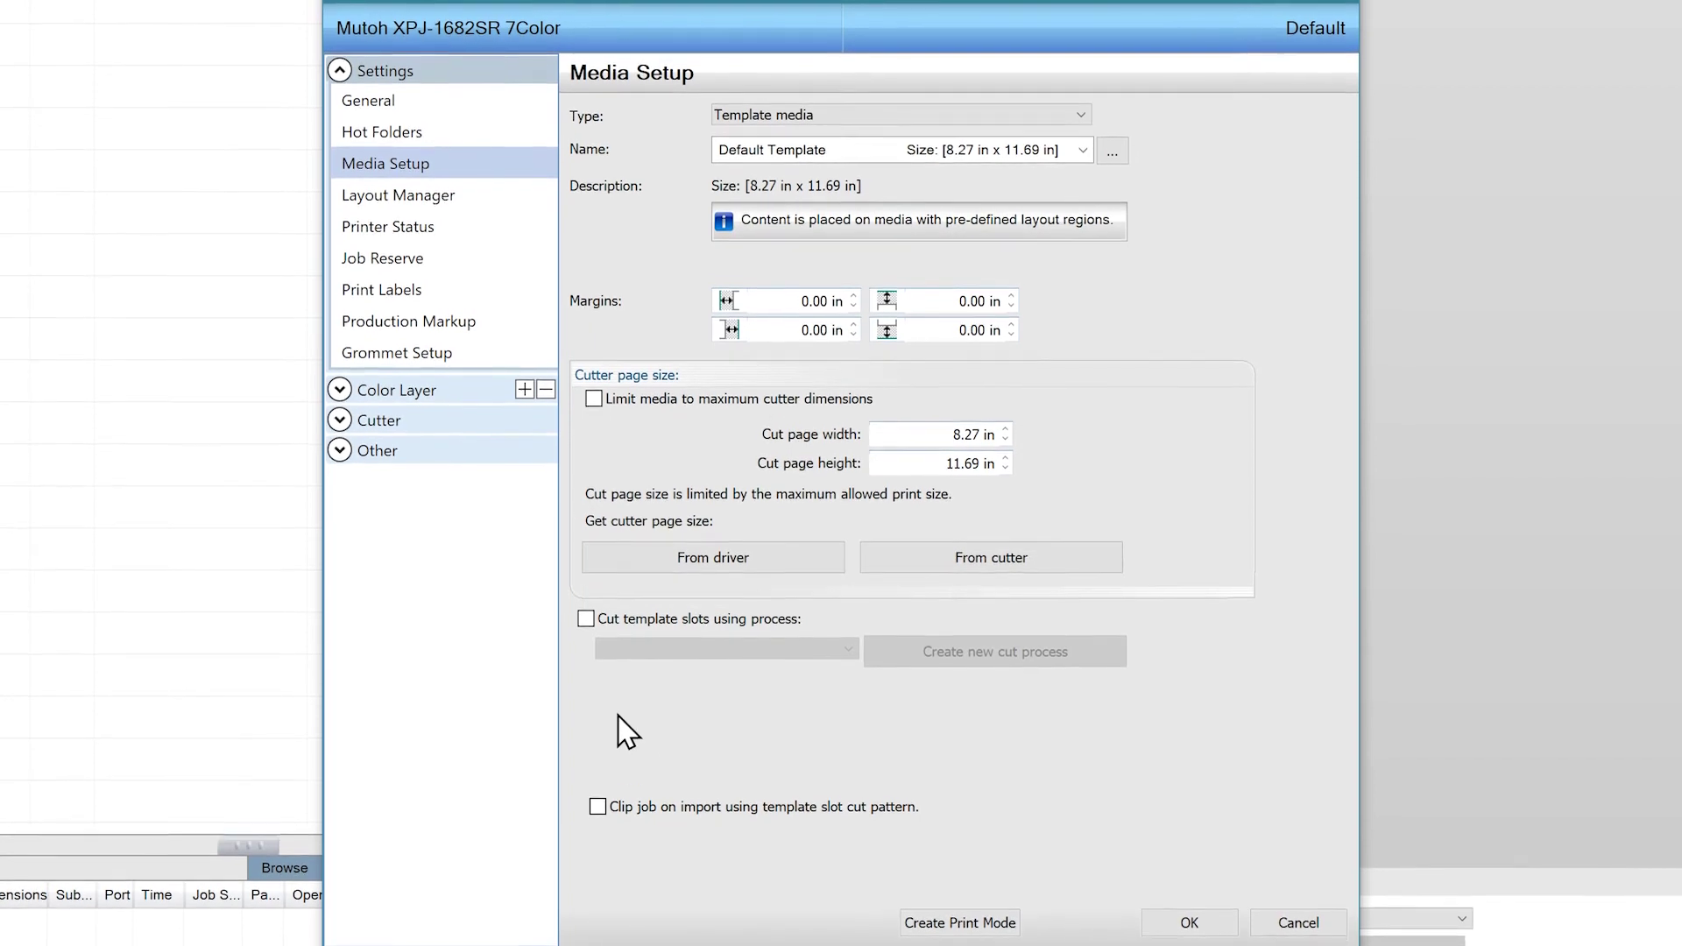
left_click(598, 806)
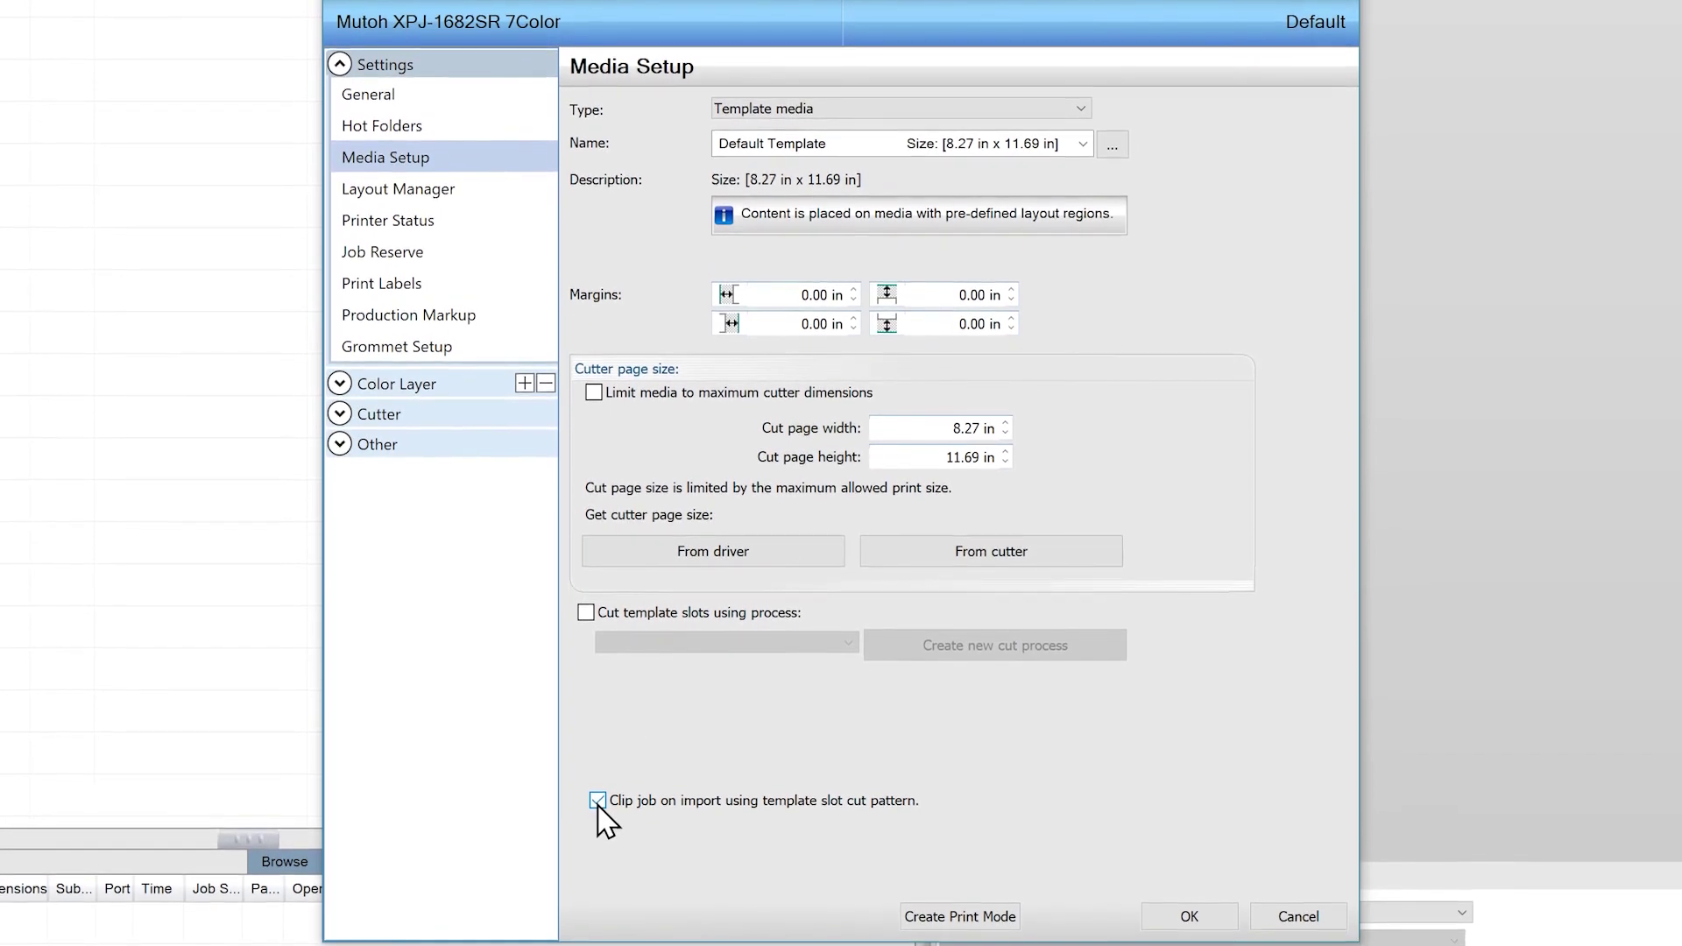
left_click(1172, 911)
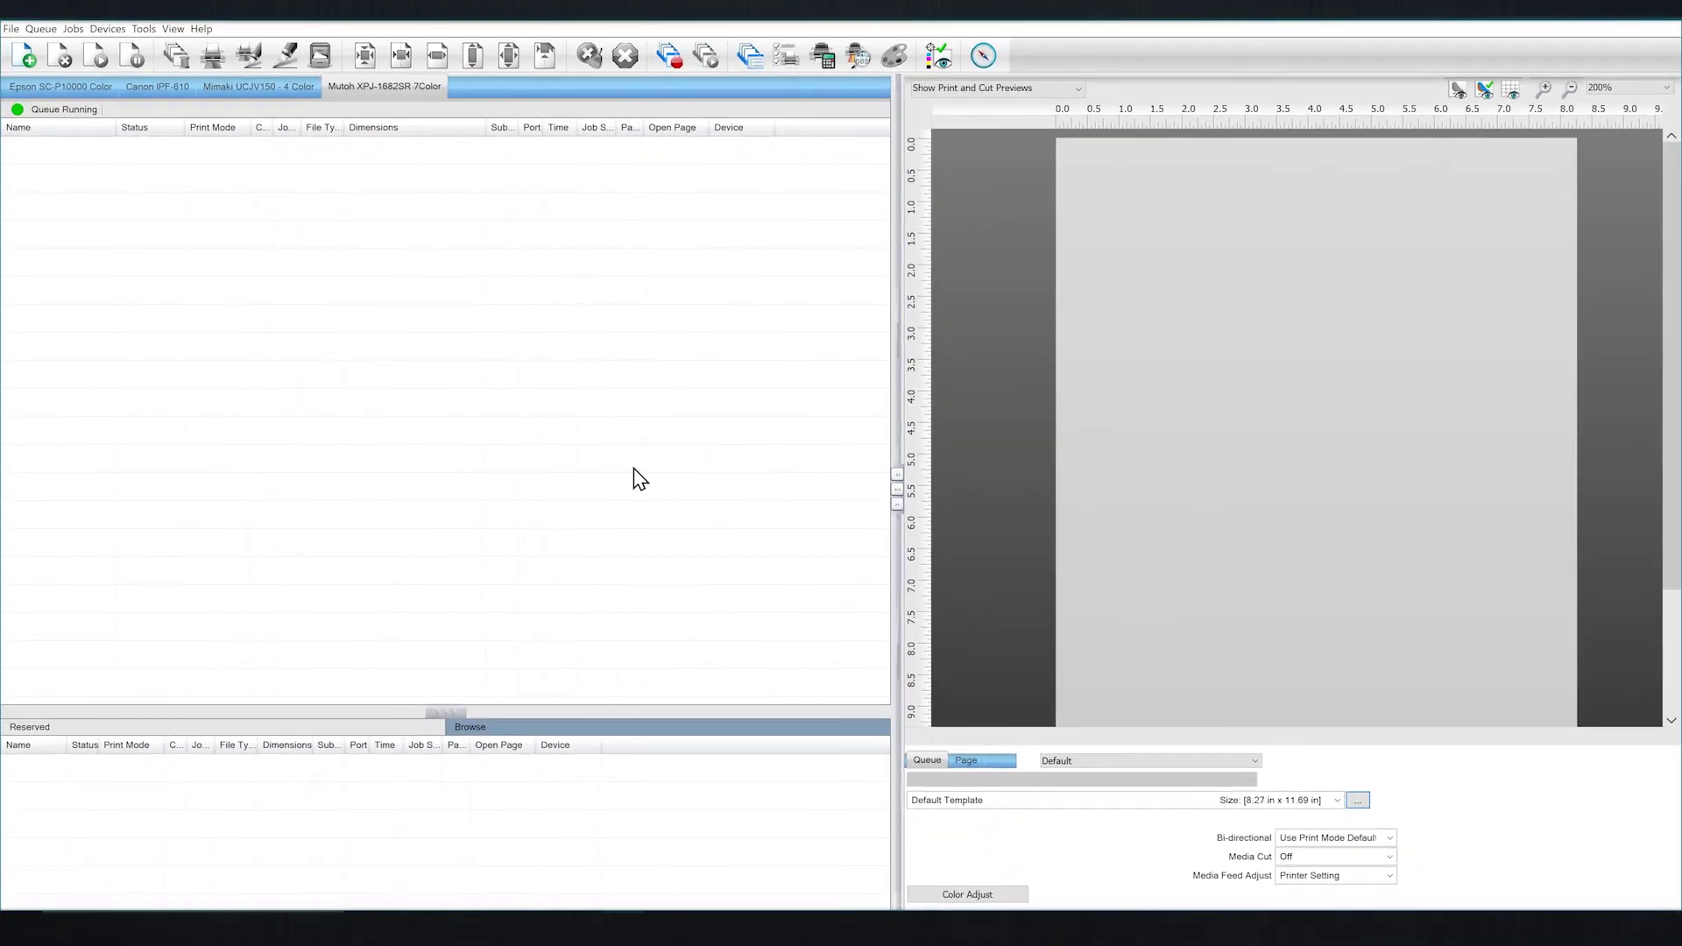
Create a centred 3.62 x 6.33 in slot using the Example Phone case.plt custom cut pattern.
left_click(1039, 801)
left_click(1007, 836)
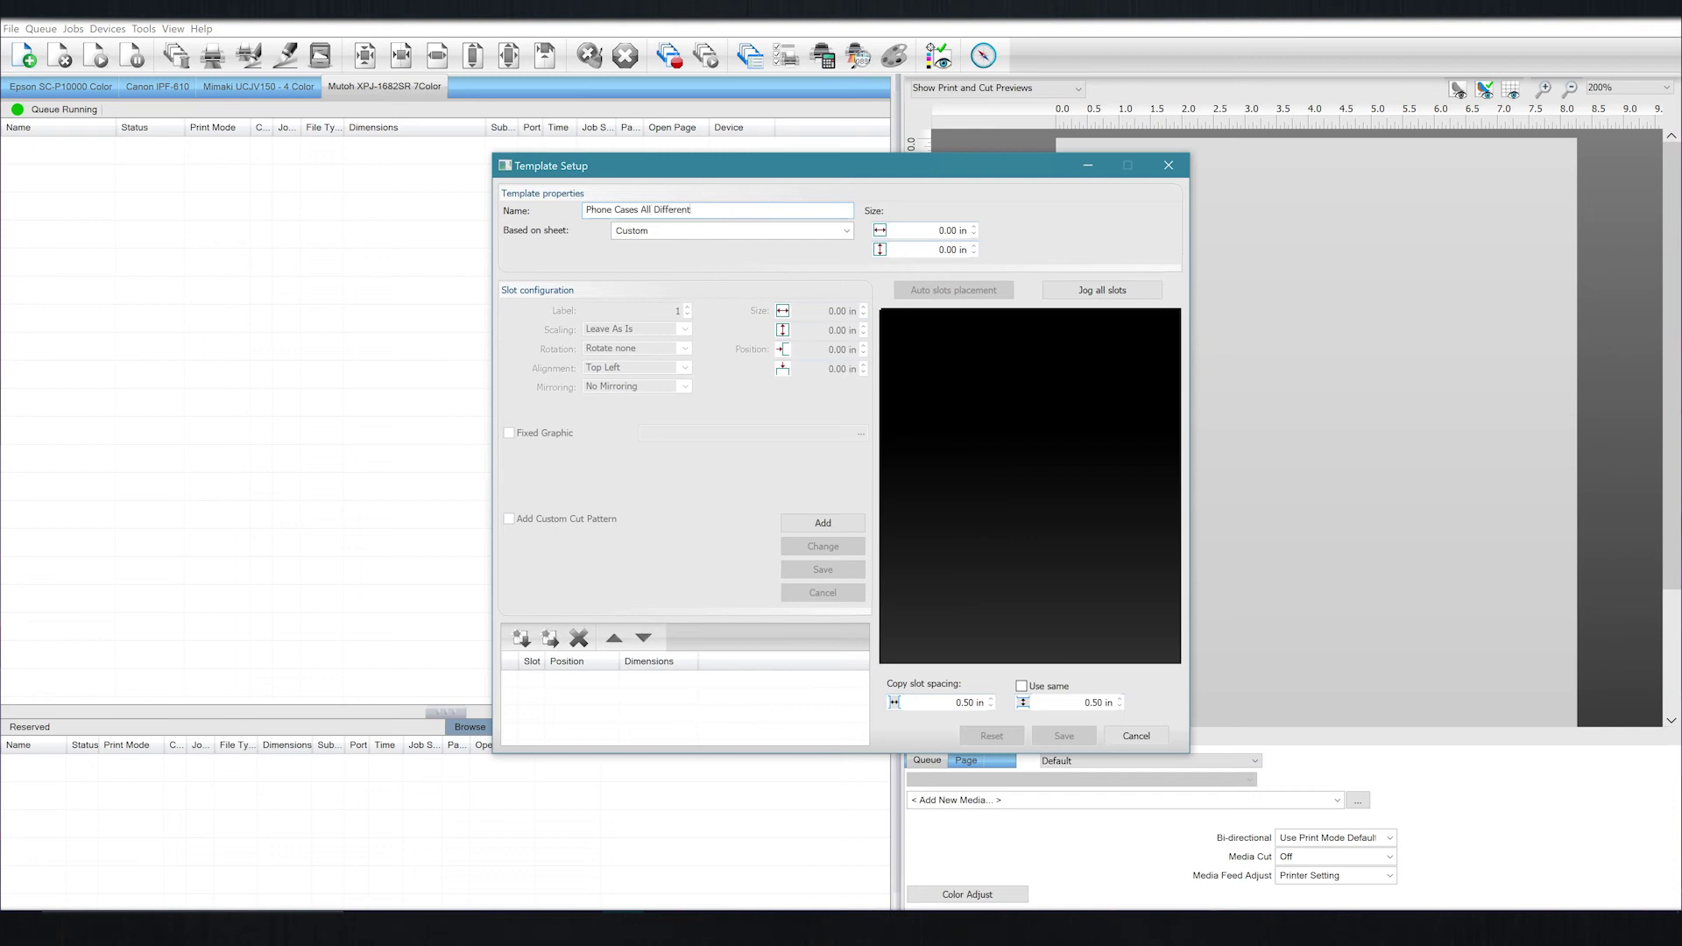
left_click(823, 311)
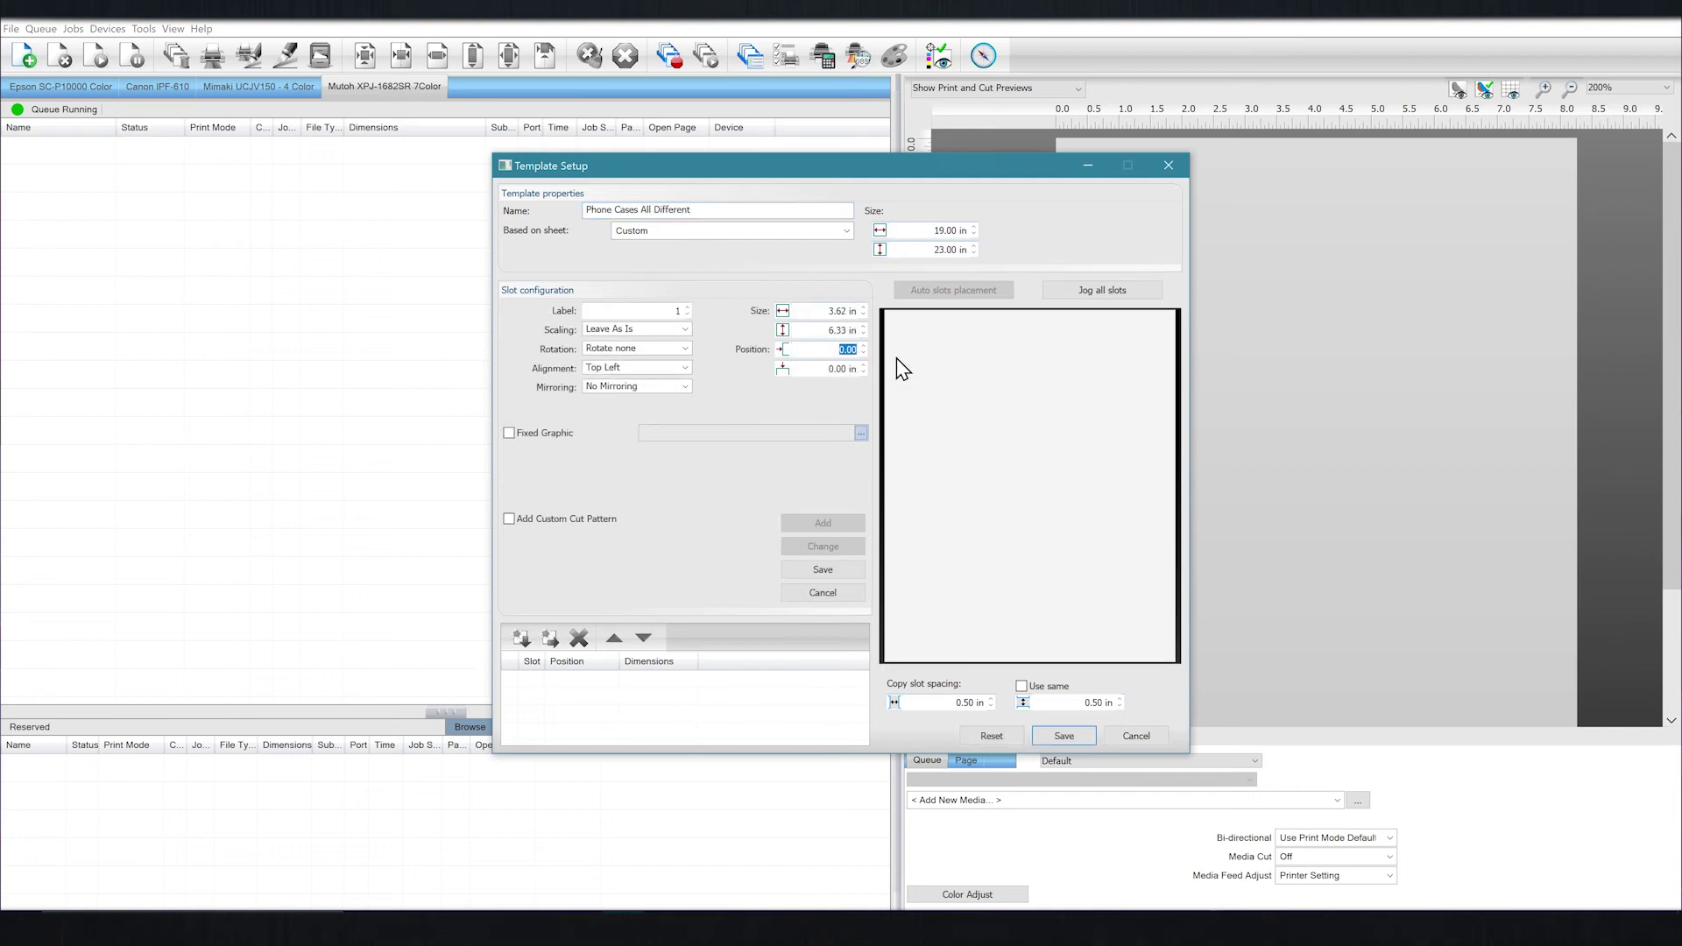
left_click(684, 367)
left_click(640, 394)
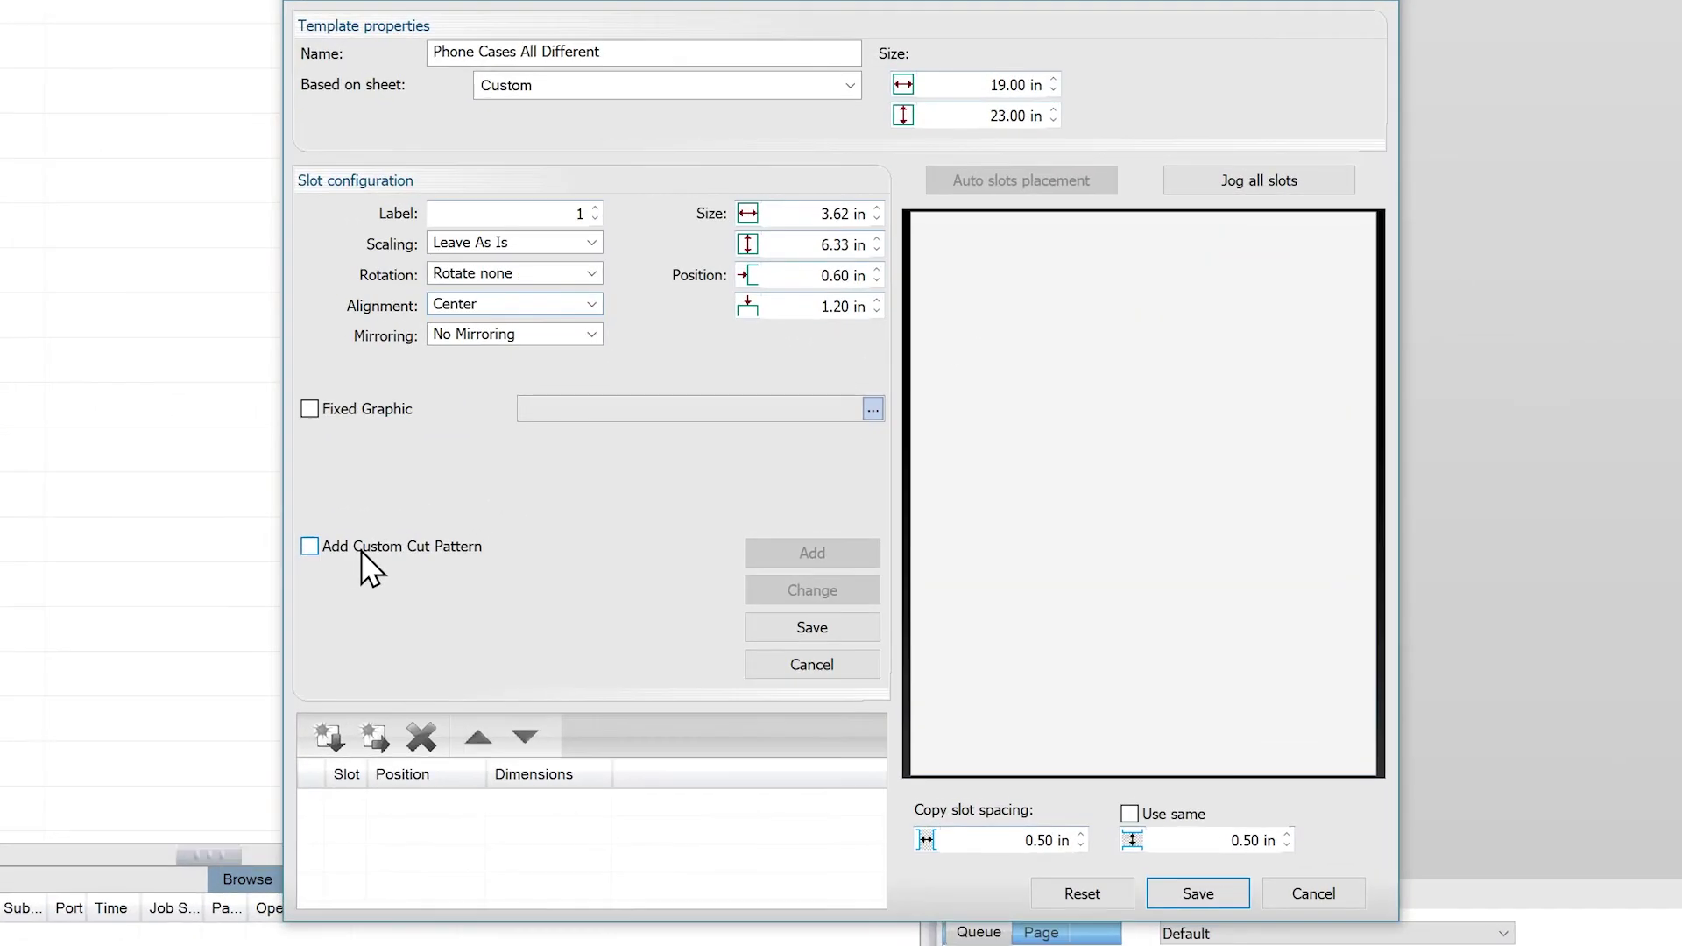
left_click(361, 552)
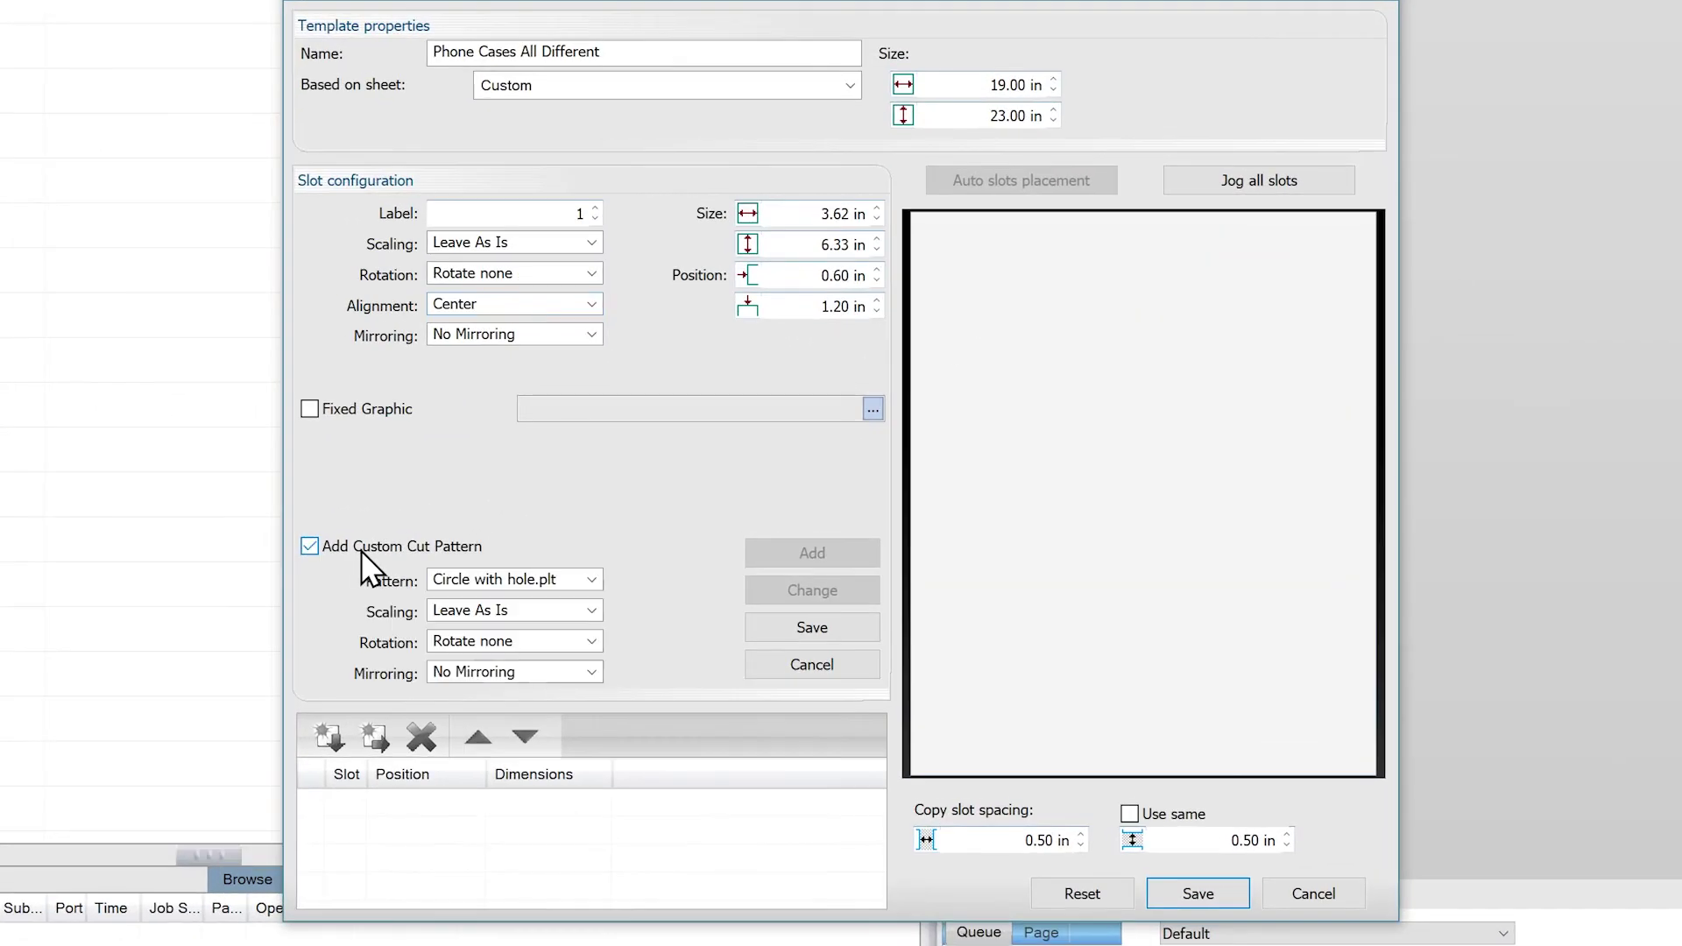
left_click(592, 581)
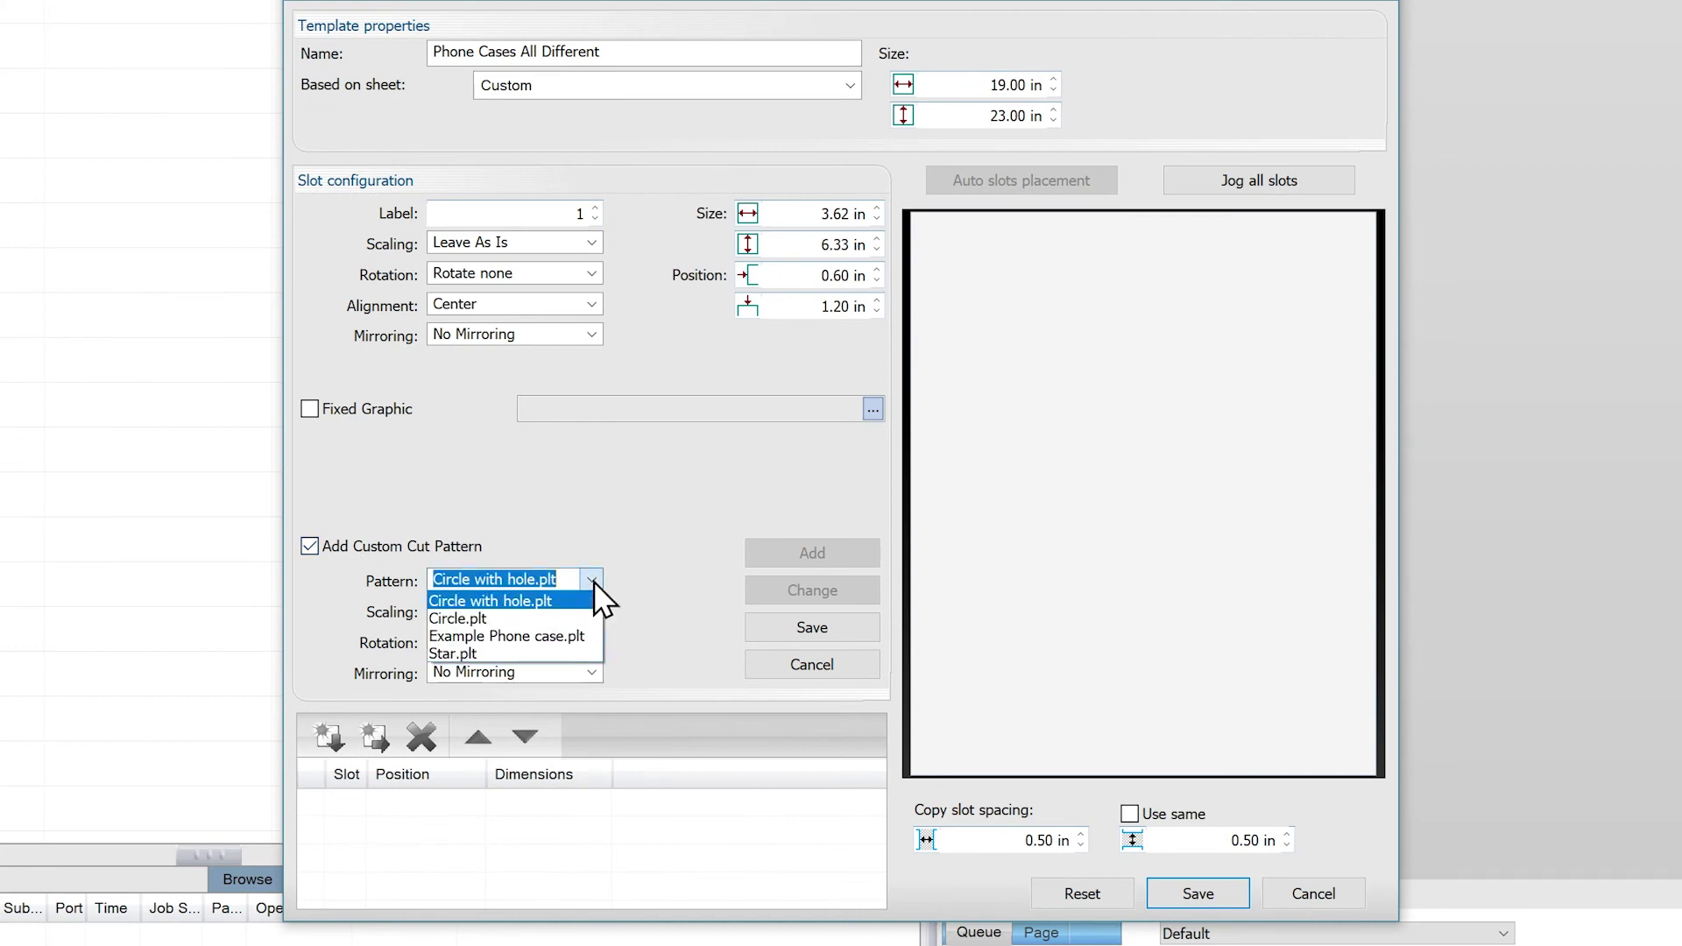
left_click(550, 637)
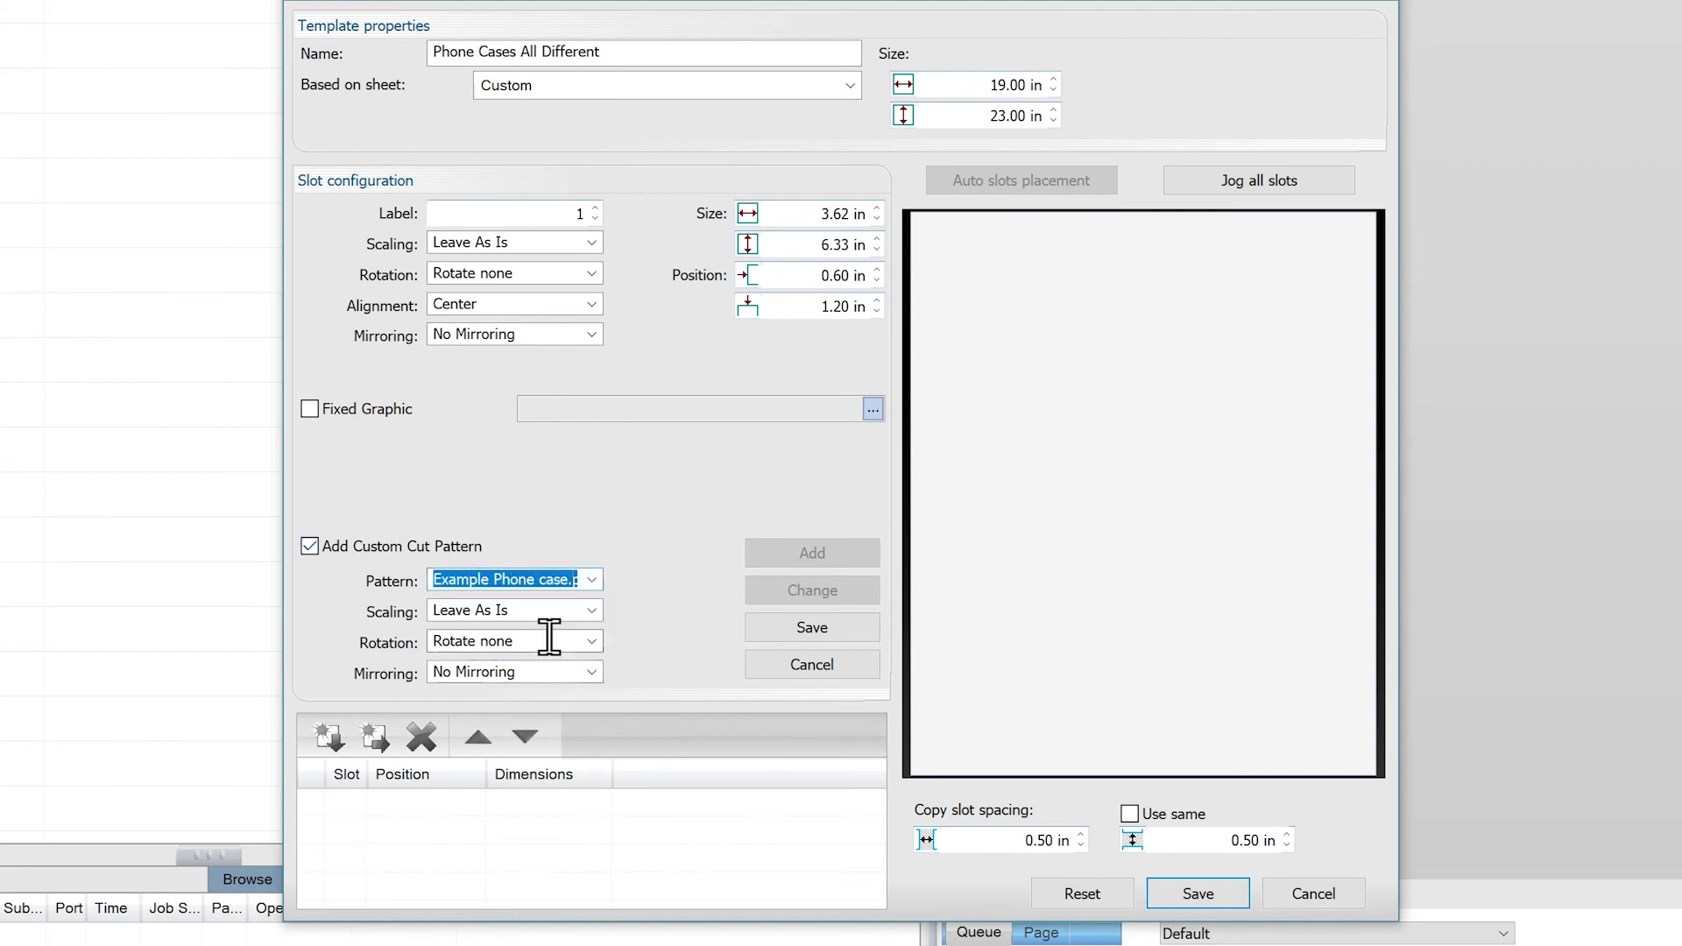
left_click(778, 622)
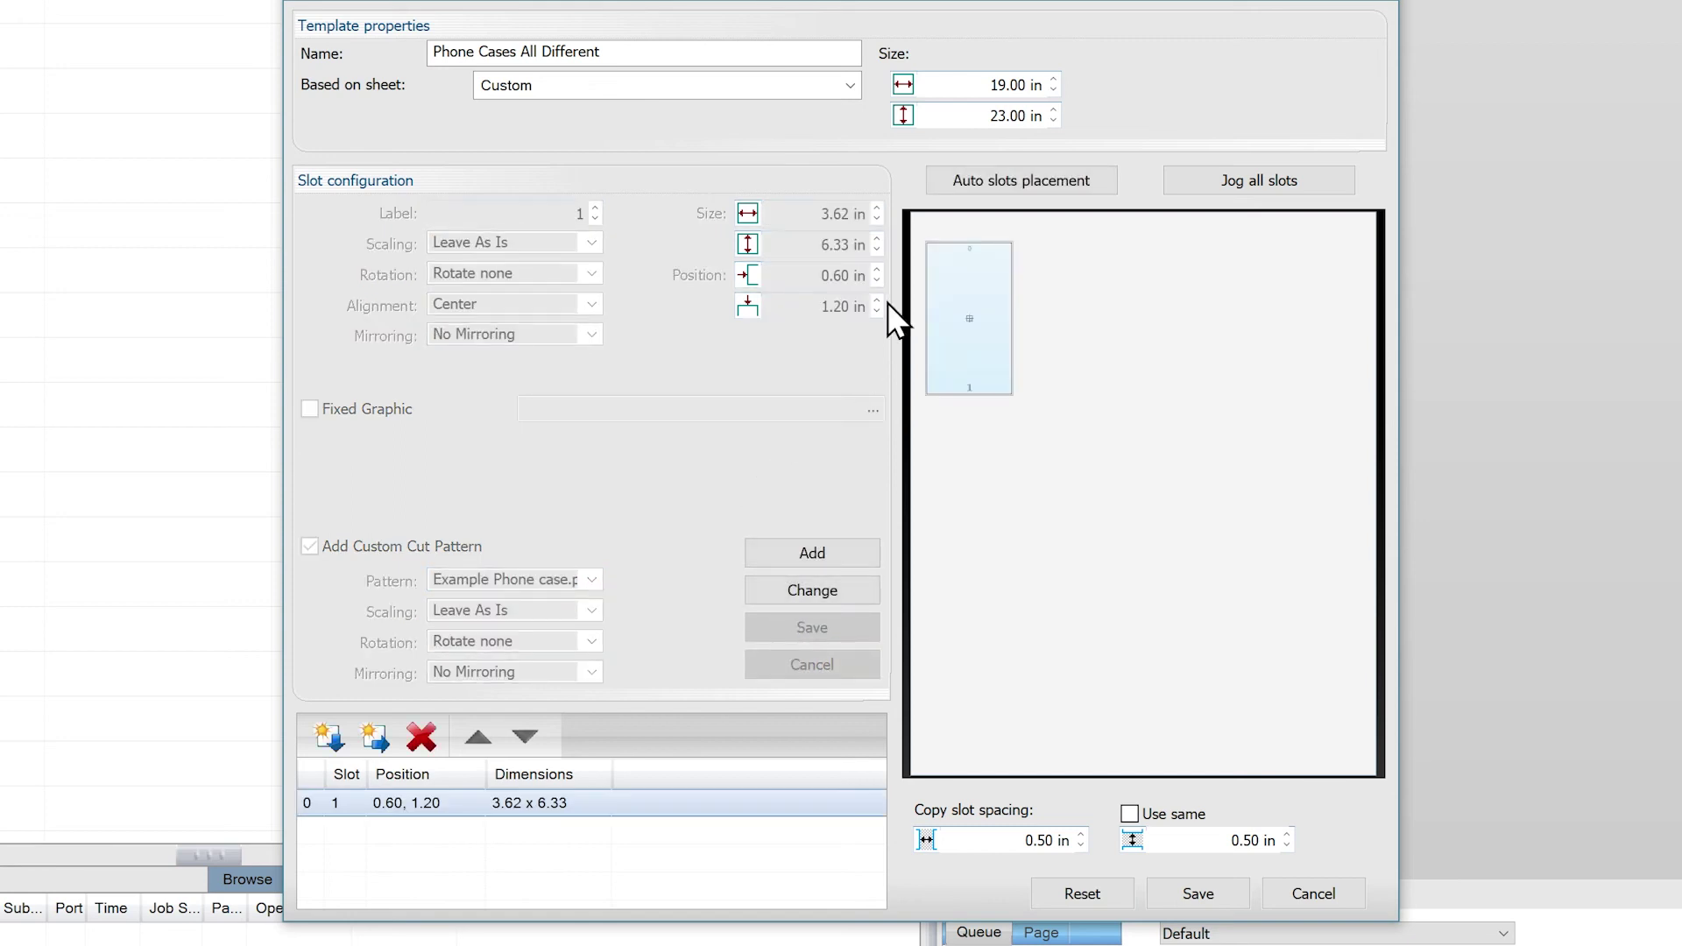
Auto-place slots 1 in apart across the page and save the Phone Cases All Different template.
left_click(1105, 181)
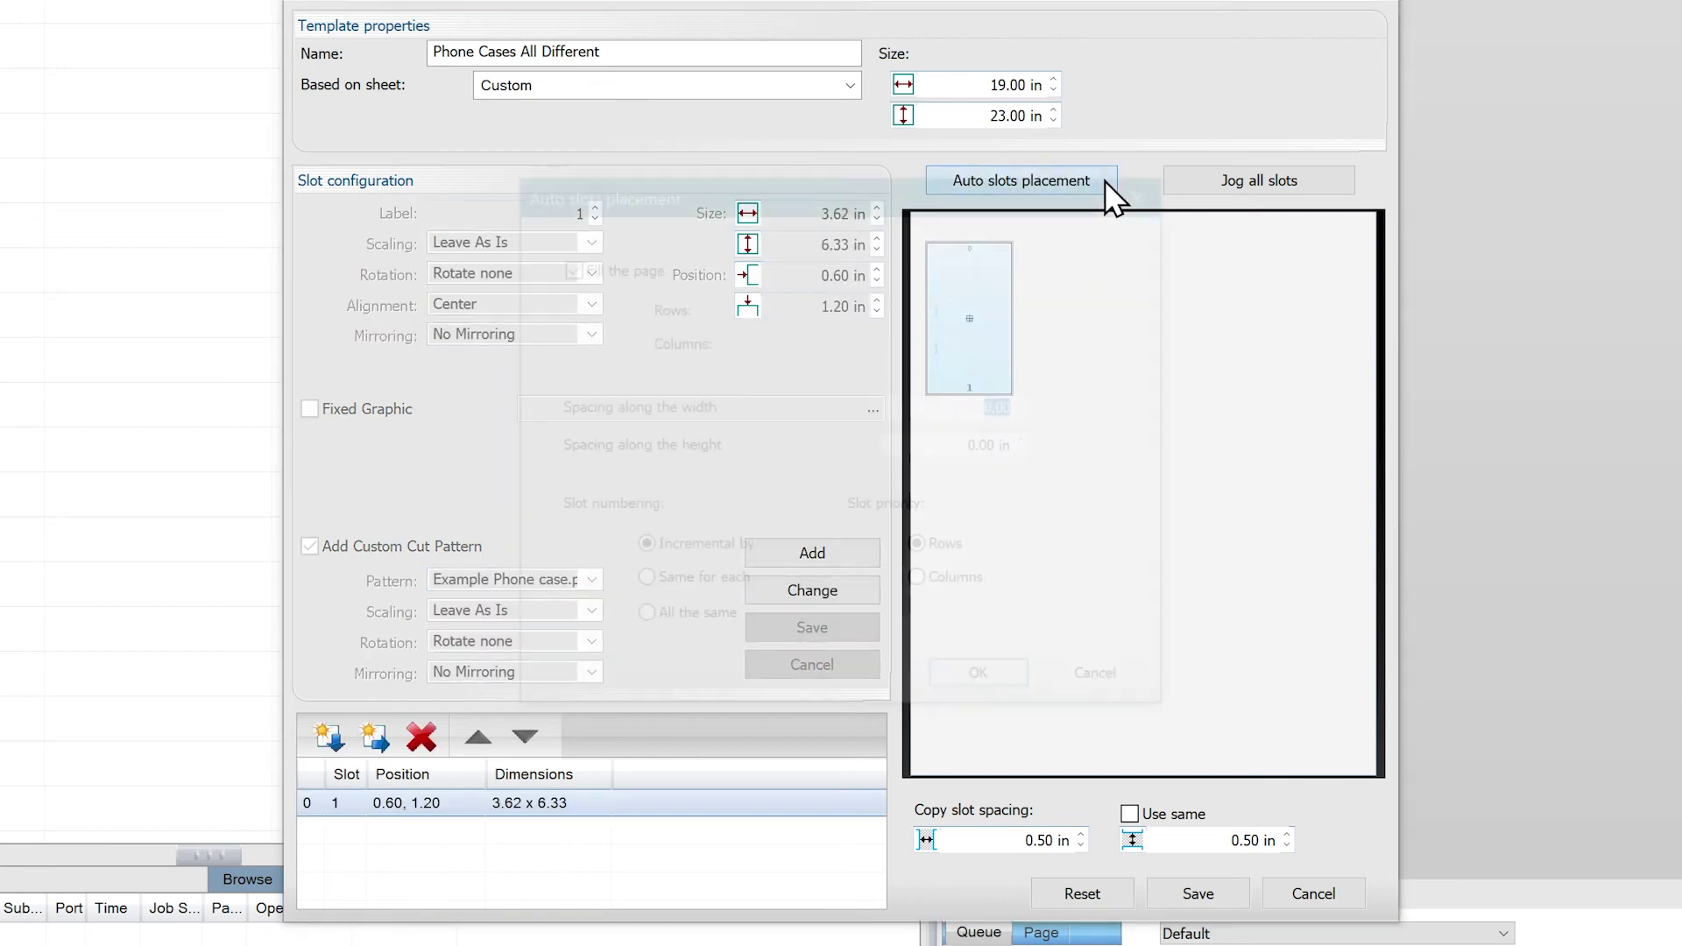
type("1")
key("Tab")
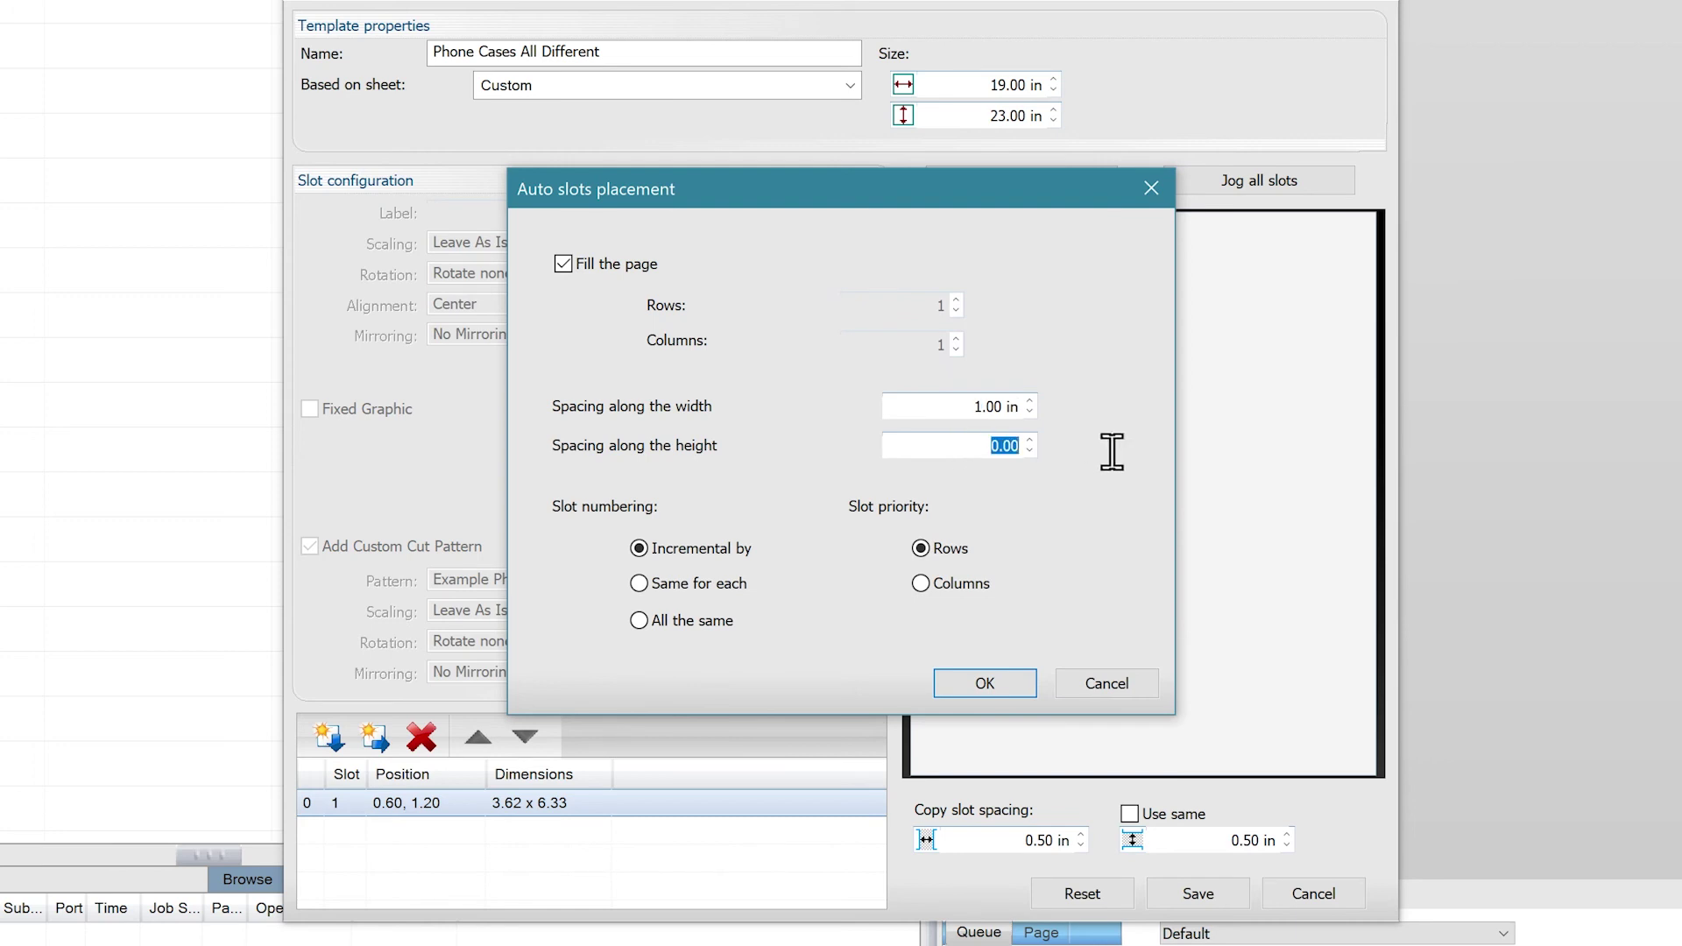
type("1")
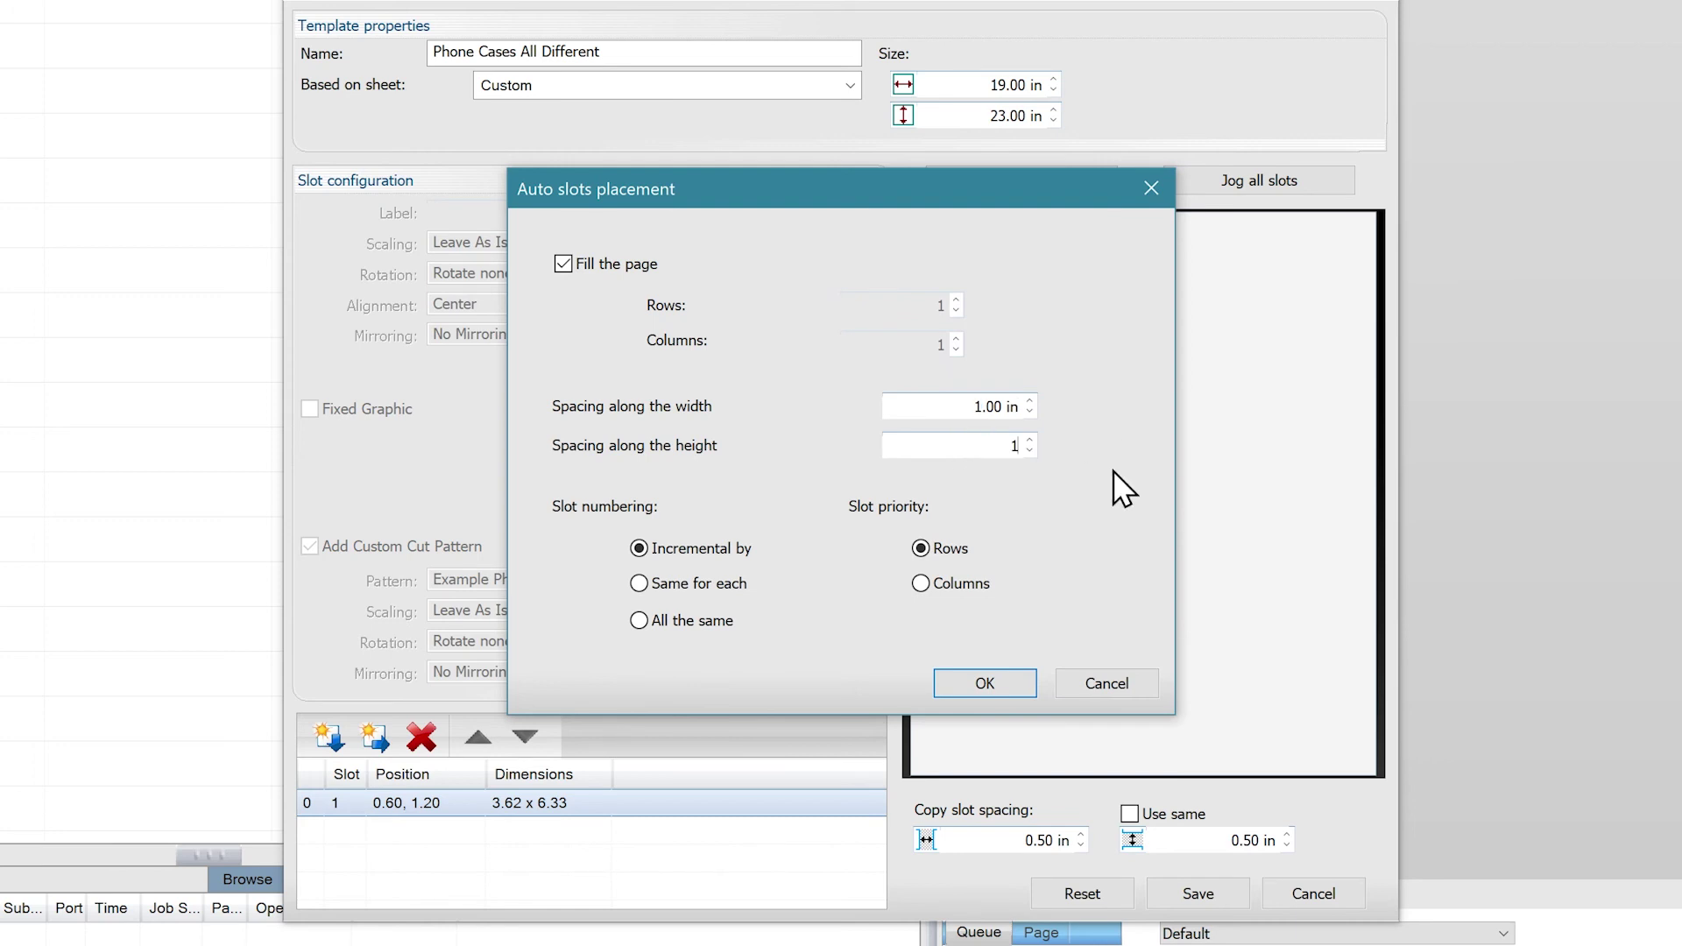
left_click(998, 683)
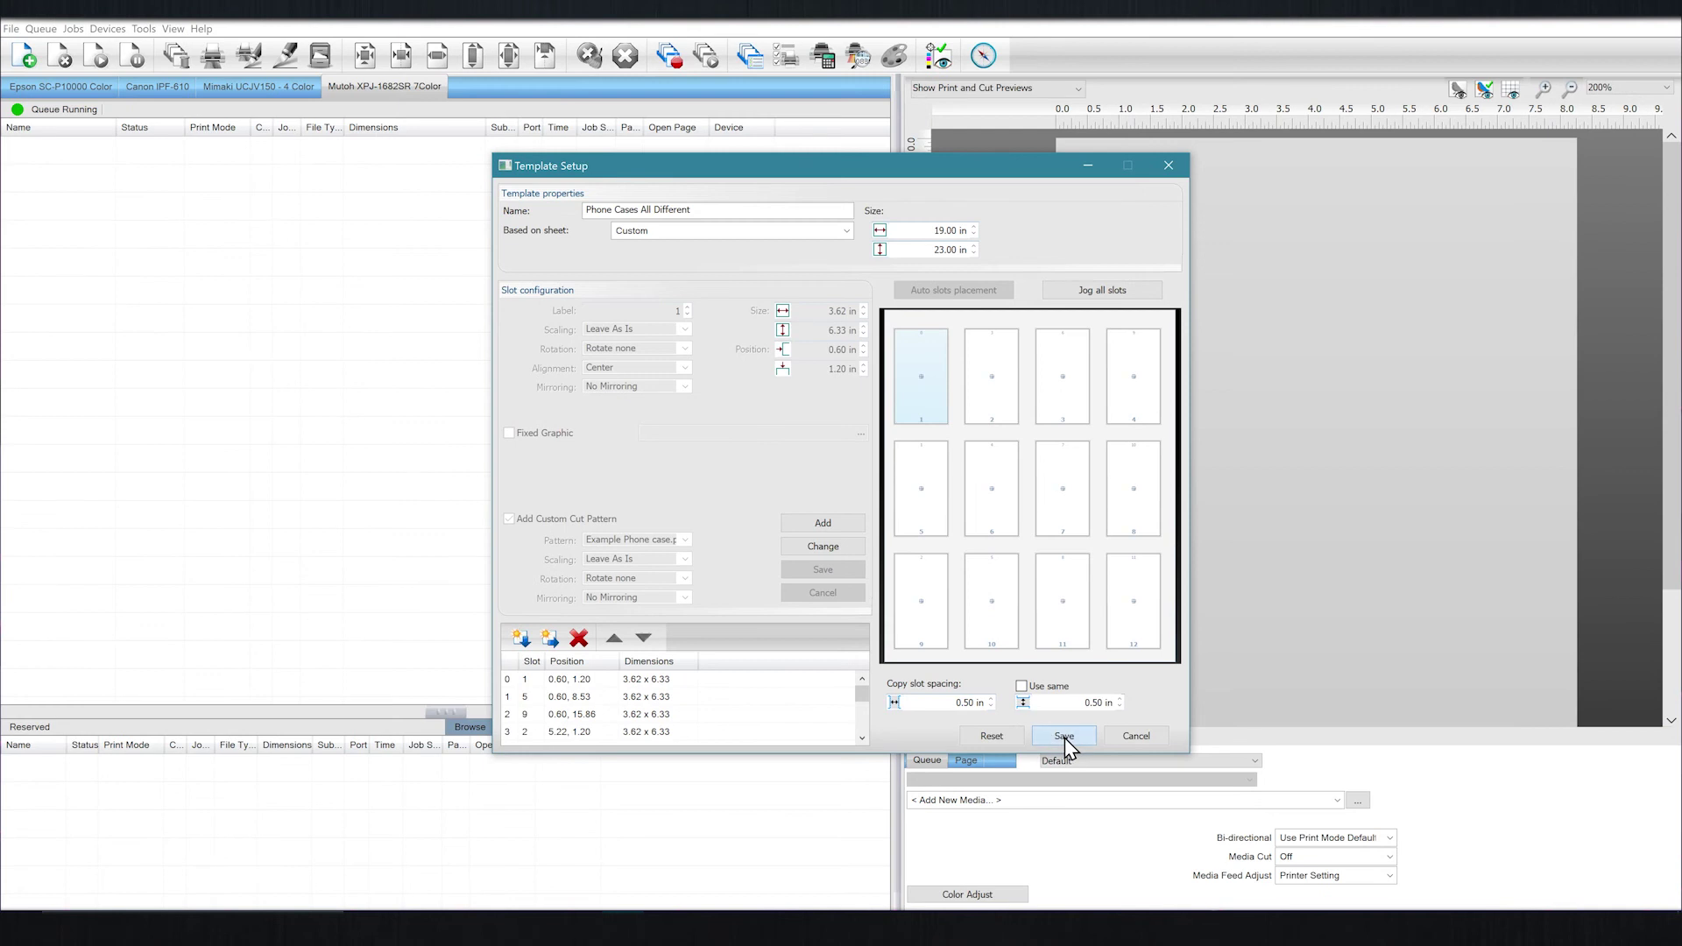
left_click(1064, 737)
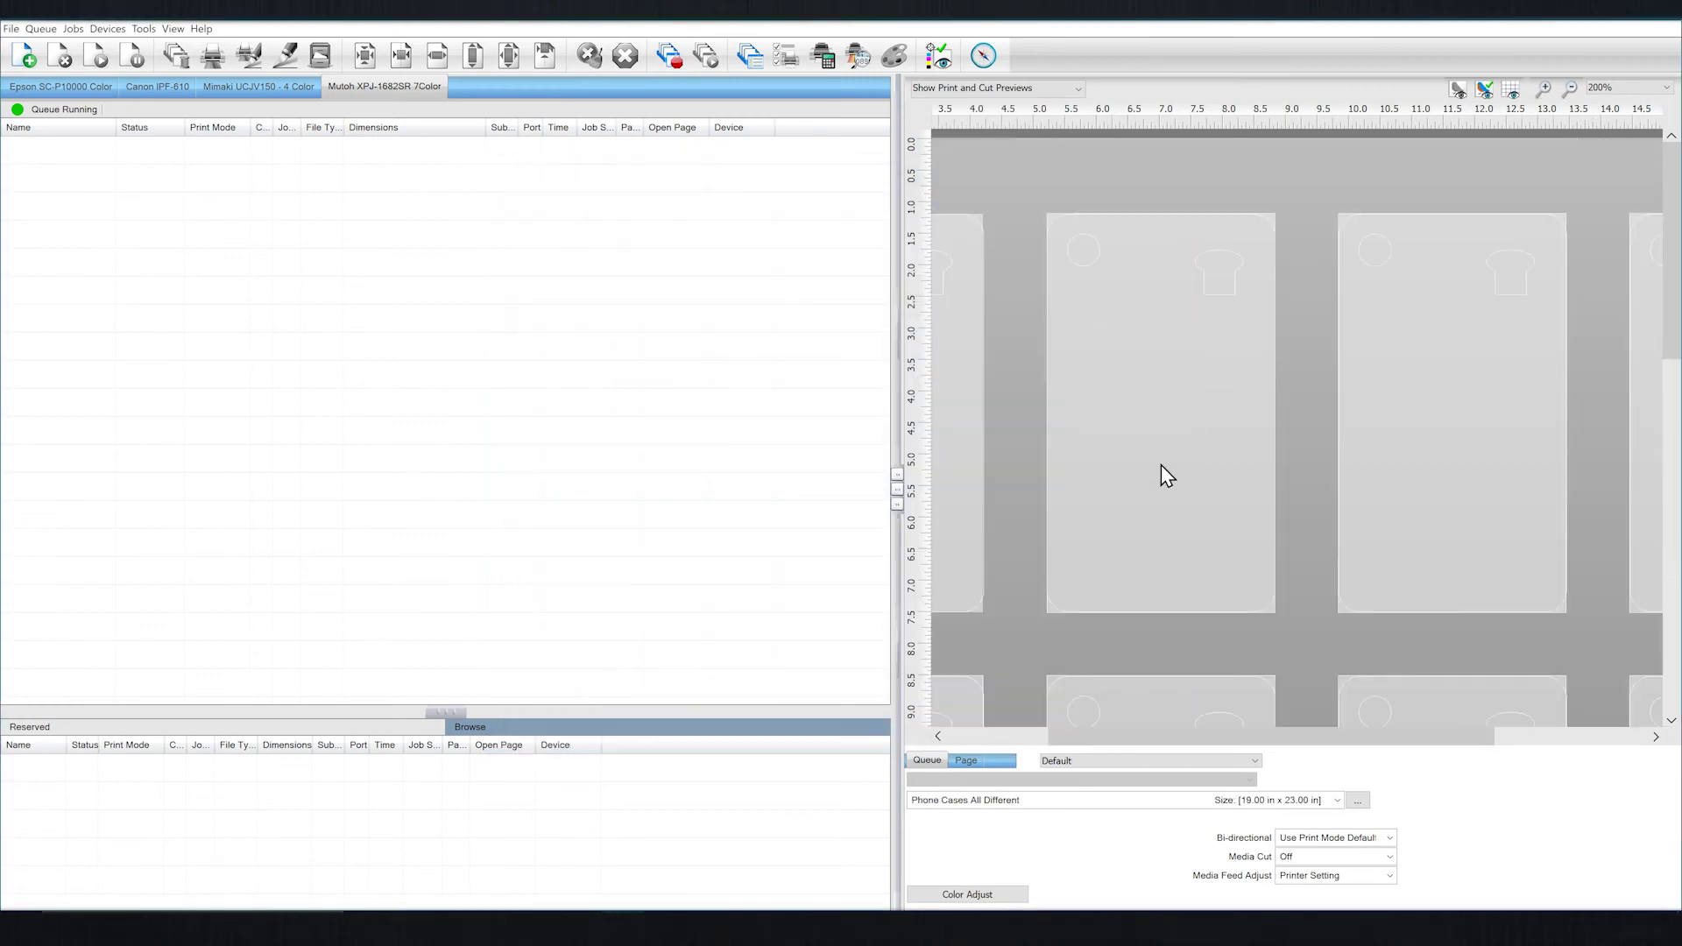
Drag all five images from the Bakery Phone Case folder onto the template page preview.
scroll(1258, 429, "down", 1)
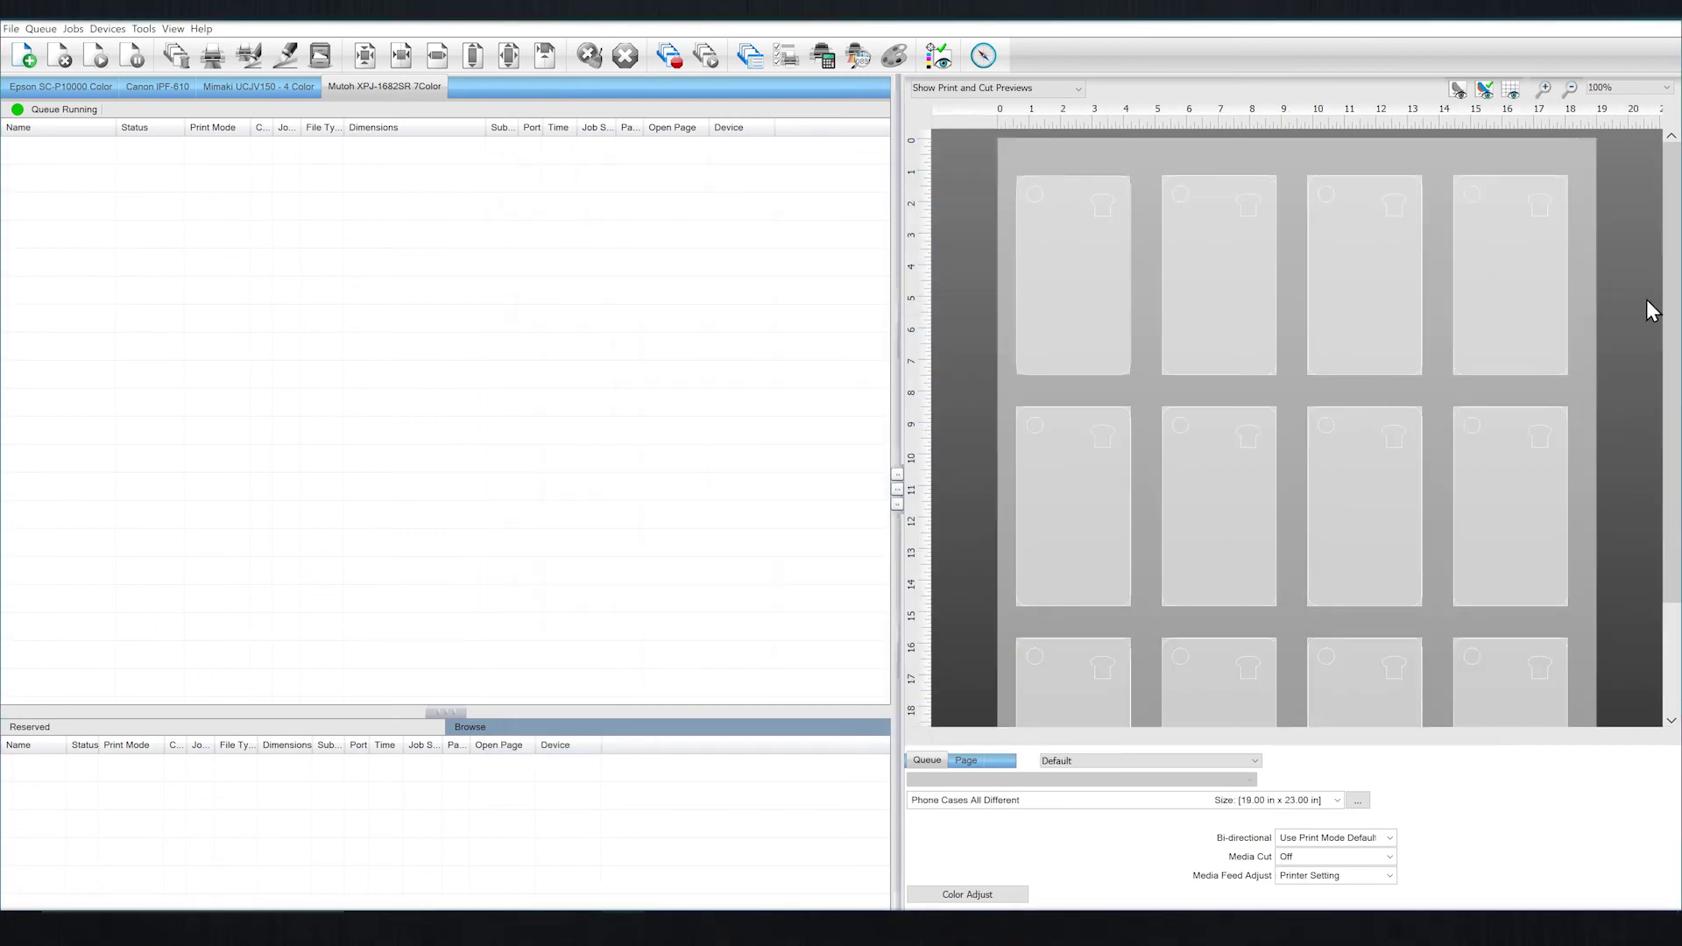
mouse_move(1675, 302)
left_mouse_down()
mouse_move(1674, 515)
mouse_move(1675, 270)
left_mouse_up()
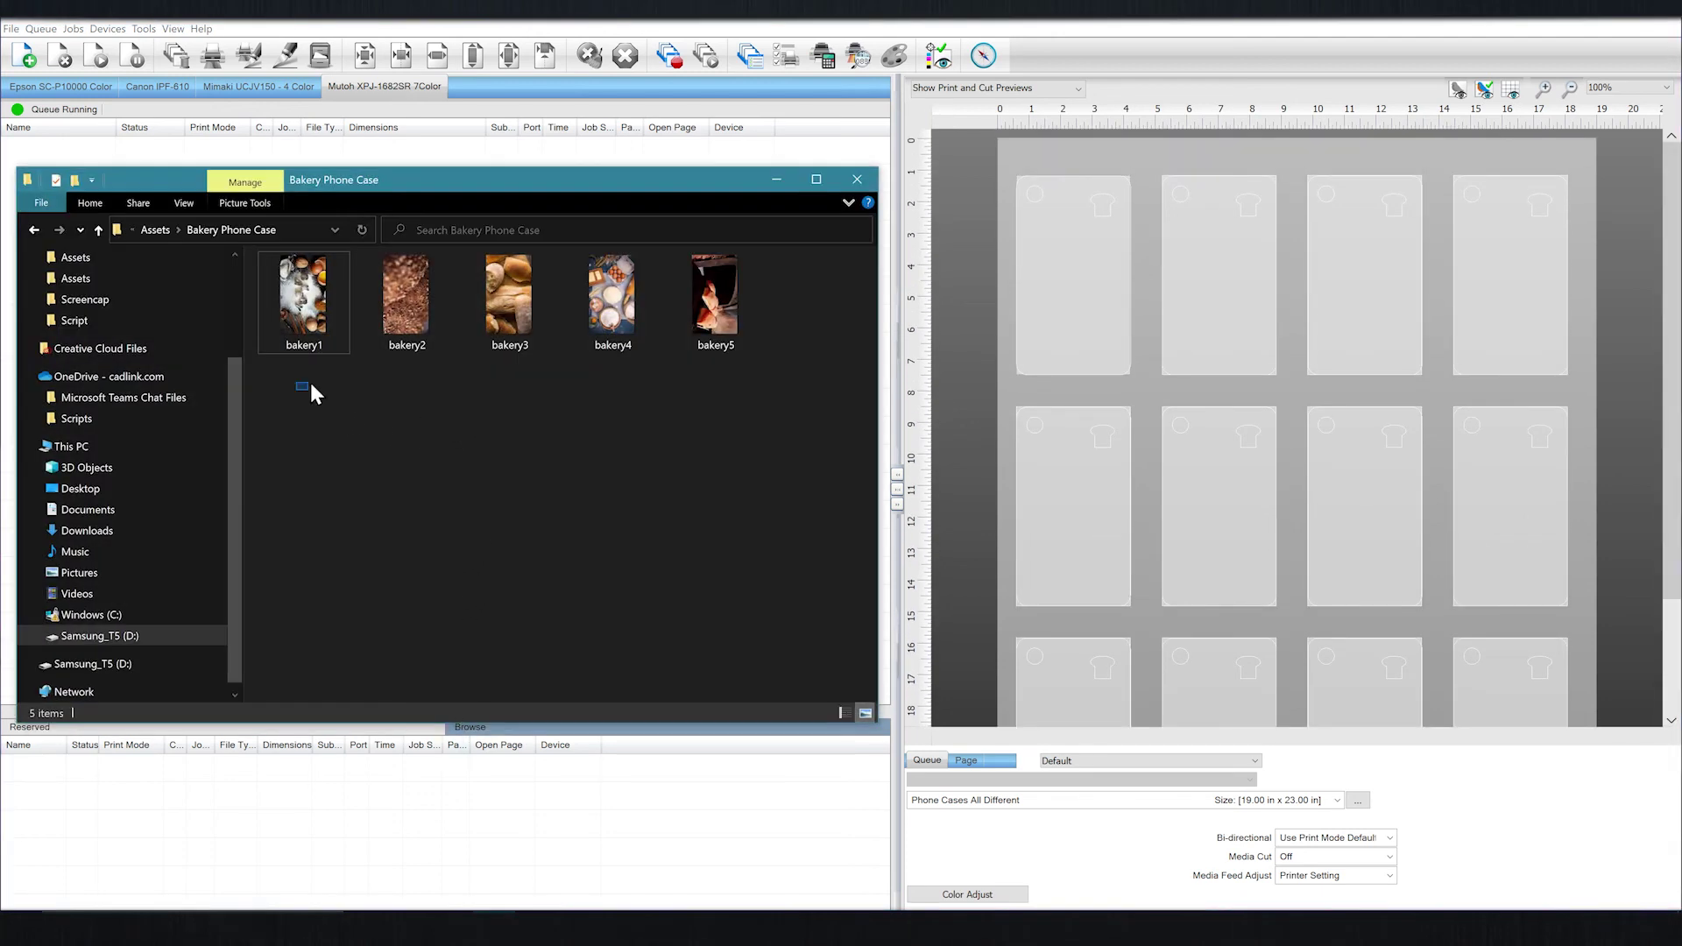
key("ctrl+a")
left_click_drag(438, 319, 1081, 296)
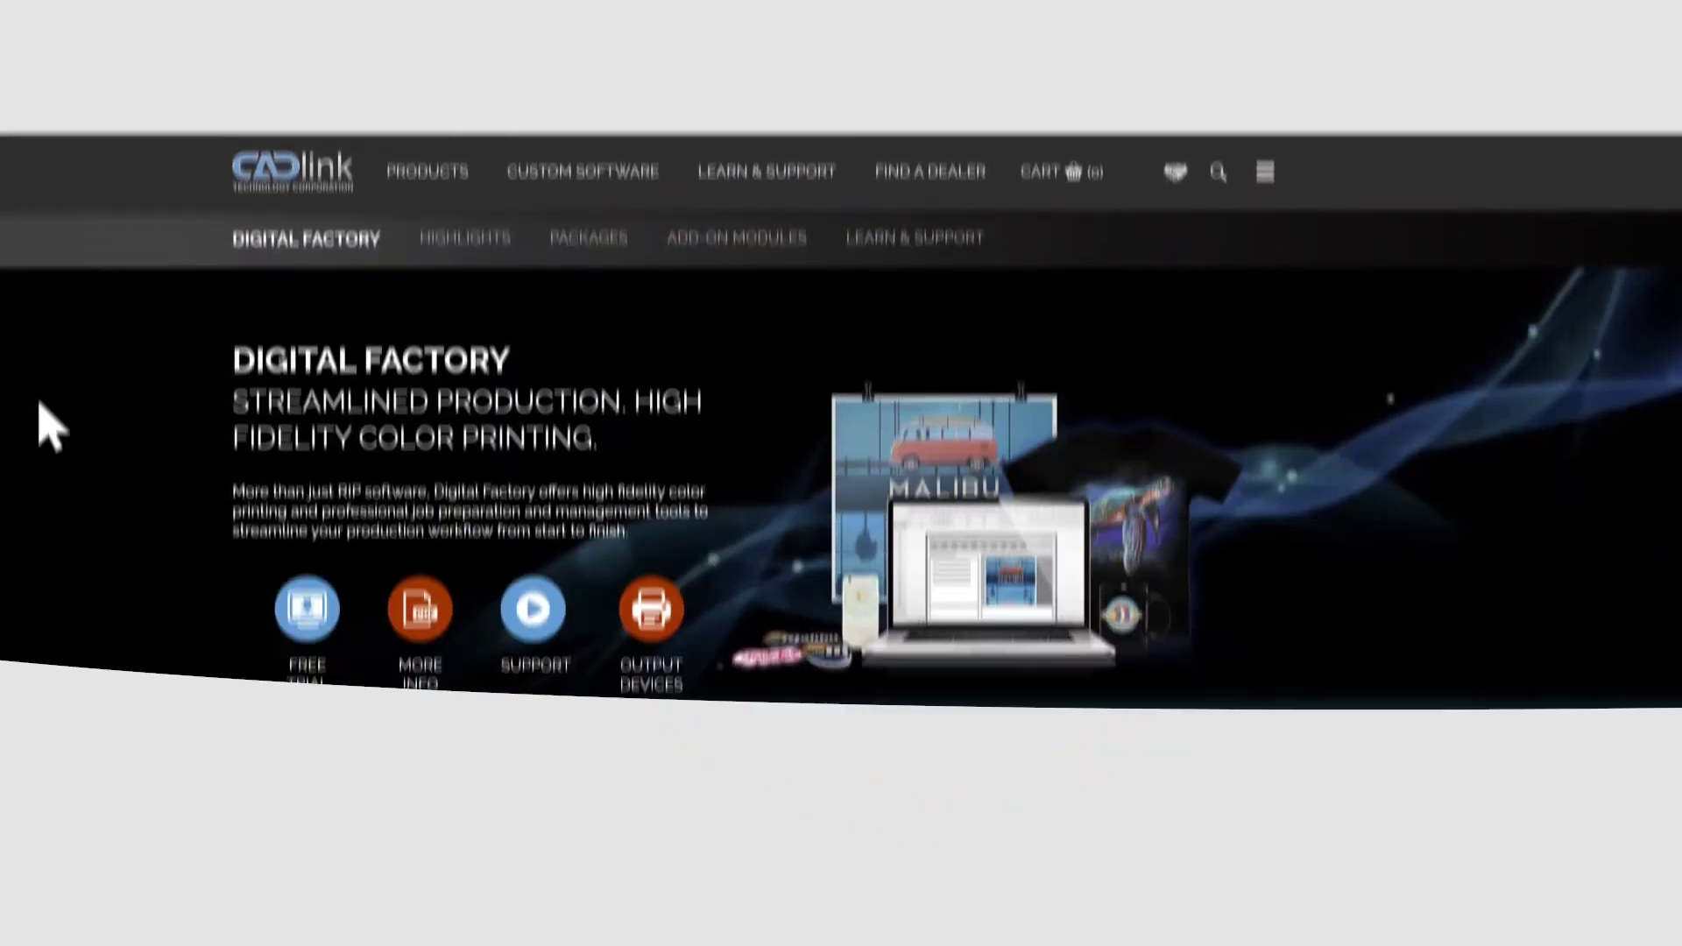
Open the Digital Factory Trials page from the FREE TRIAL link on the CADlink site.
left_click(306, 604)
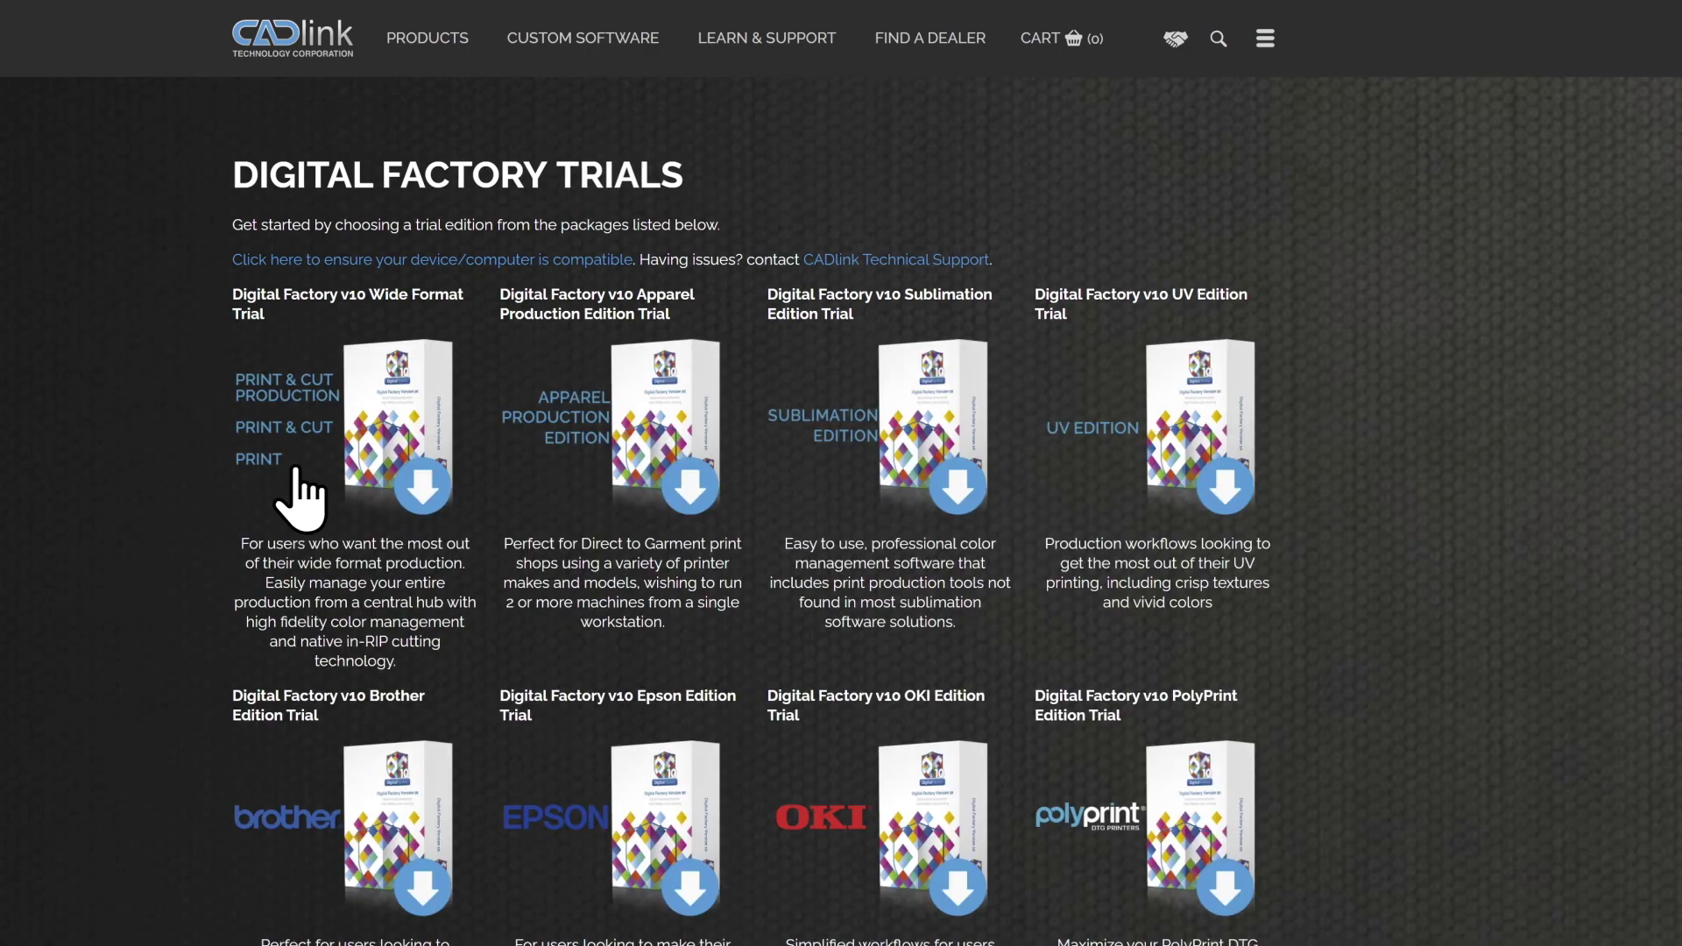